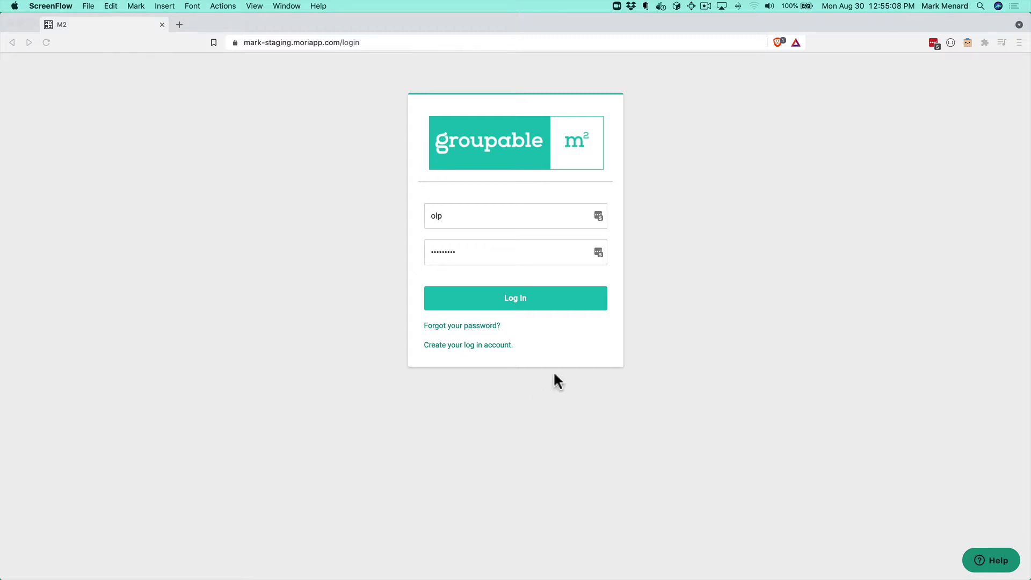
# Step: Sign in to reach the Sylva #0216 overview listing members and their dues owed
pyautogui.click(545, 304)
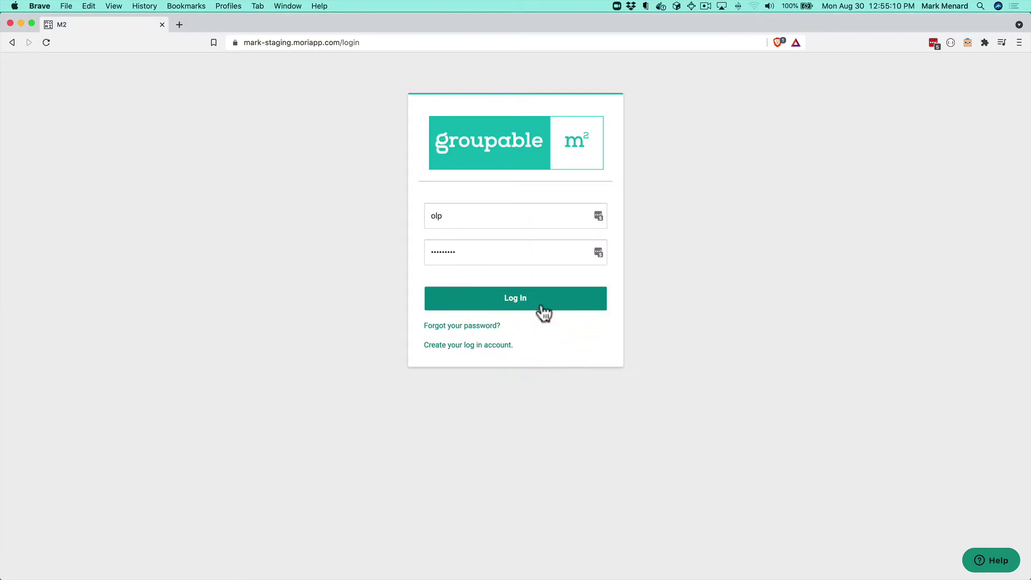
pyautogui.click(544, 310)
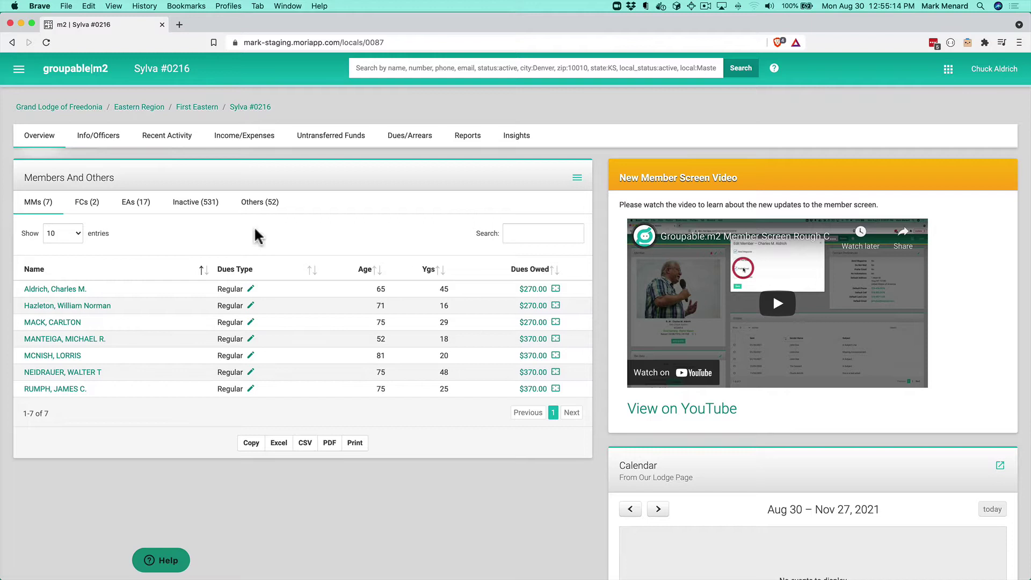
pyautogui.moveTo(644, 234)
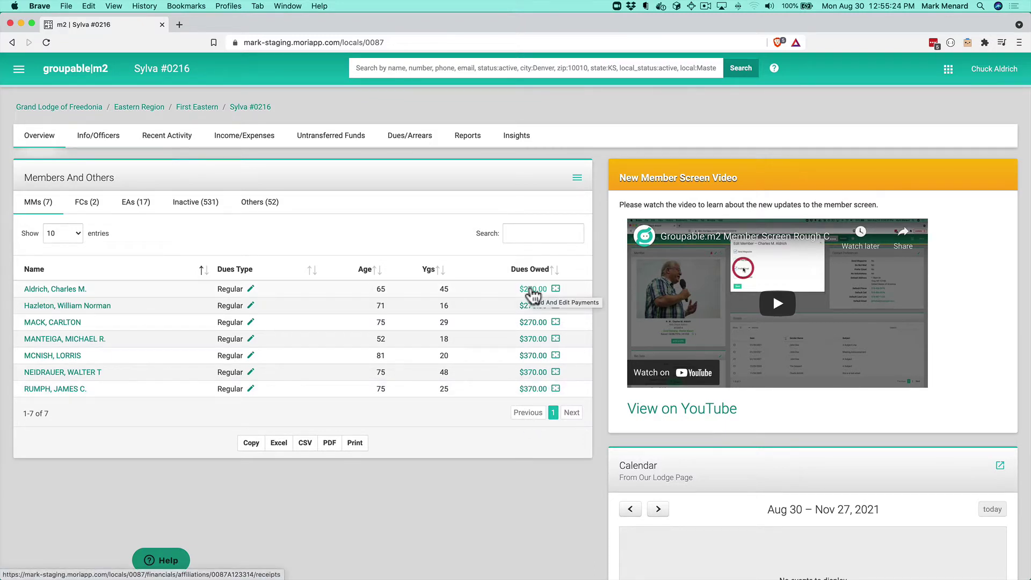
pyautogui.click(532, 290)
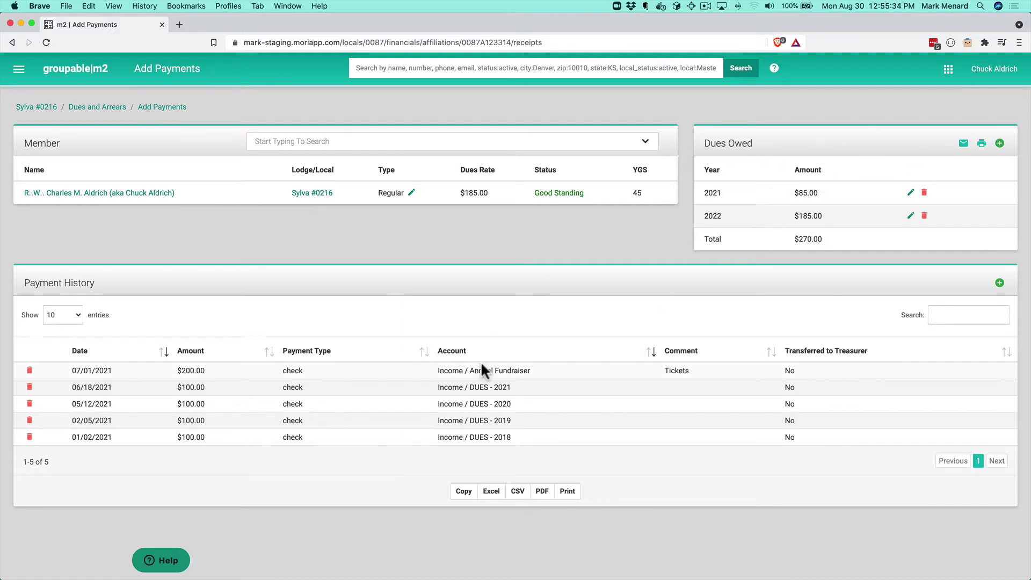
# Step: Start a new check payment for the member with comment #876
pyautogui.click(1000, 283)
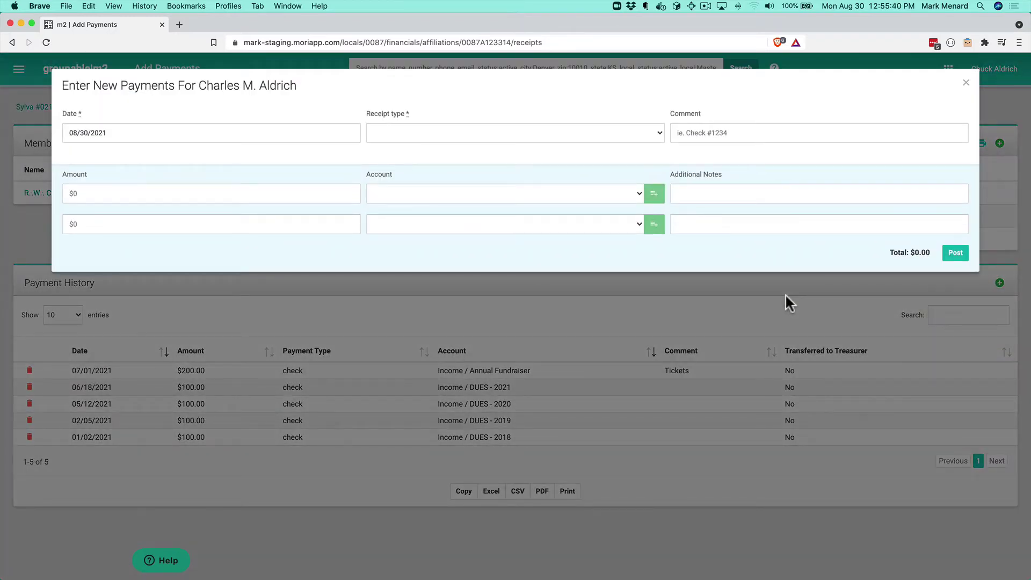
pyautogui.click(153, 131)
pyautogui.click(456, 133)
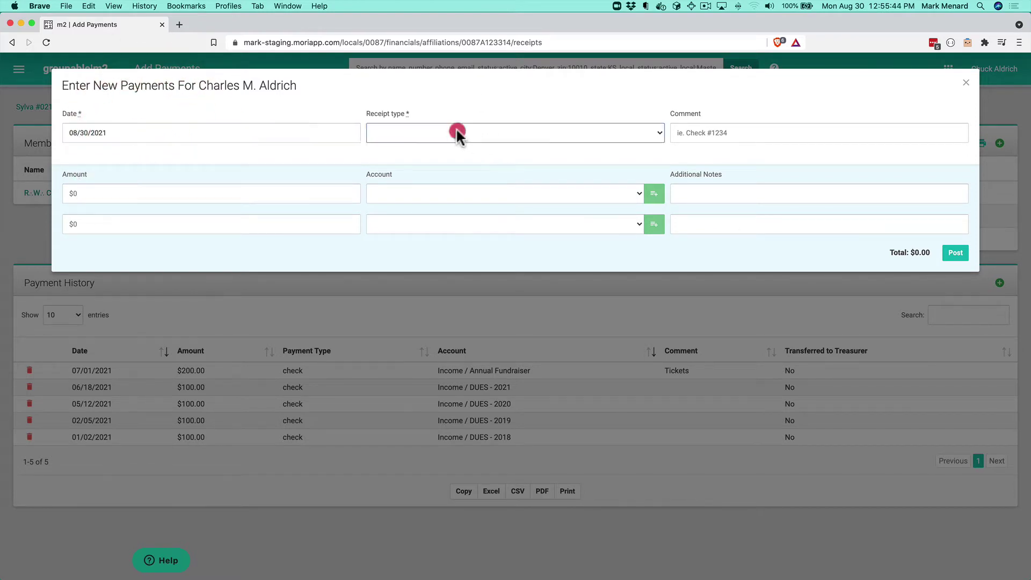
pyautogui.click(400, 154)
pyautogui.click(767, 131)
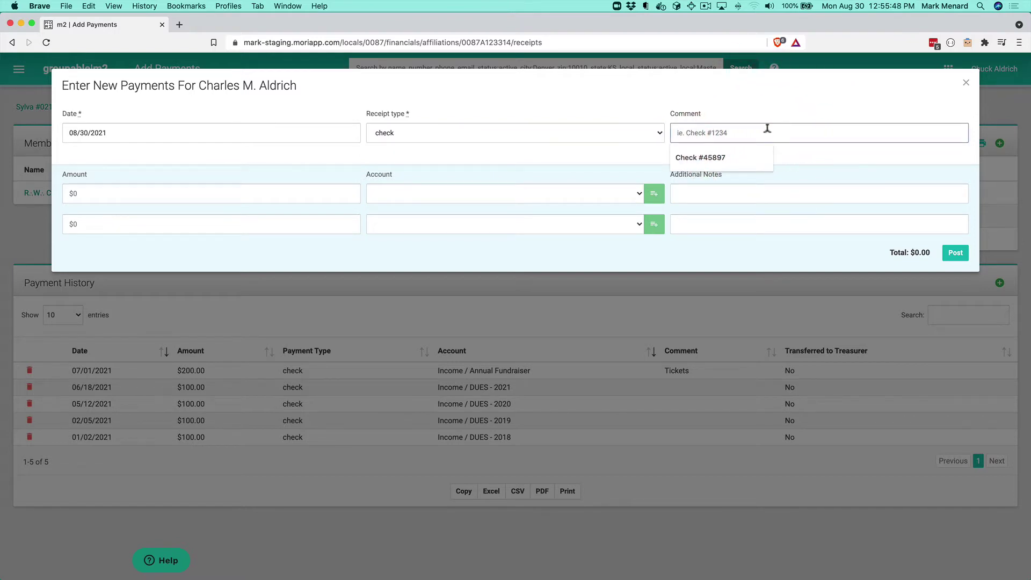
pyautogui.write('#876')
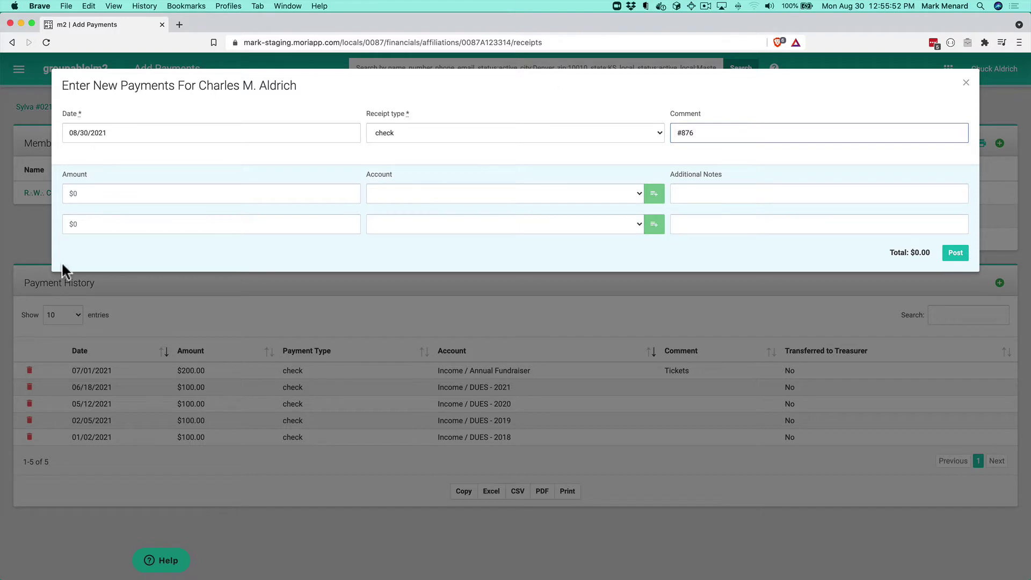
# Step: Split the payment as $270 to DUES and $100 to Capital Campaign, then post it
pyautogui.click(142, 187)
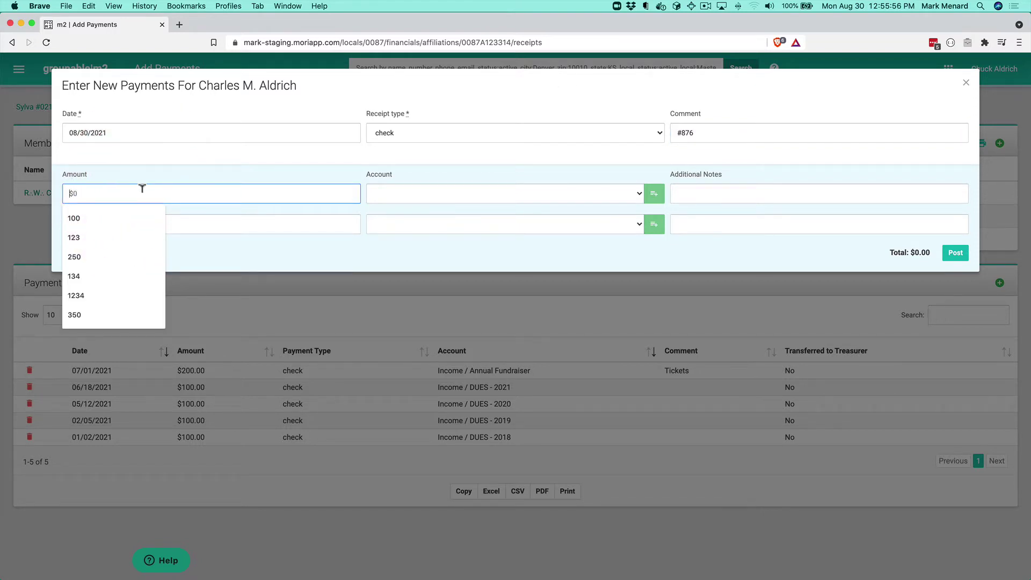
pyautogui.write('270')
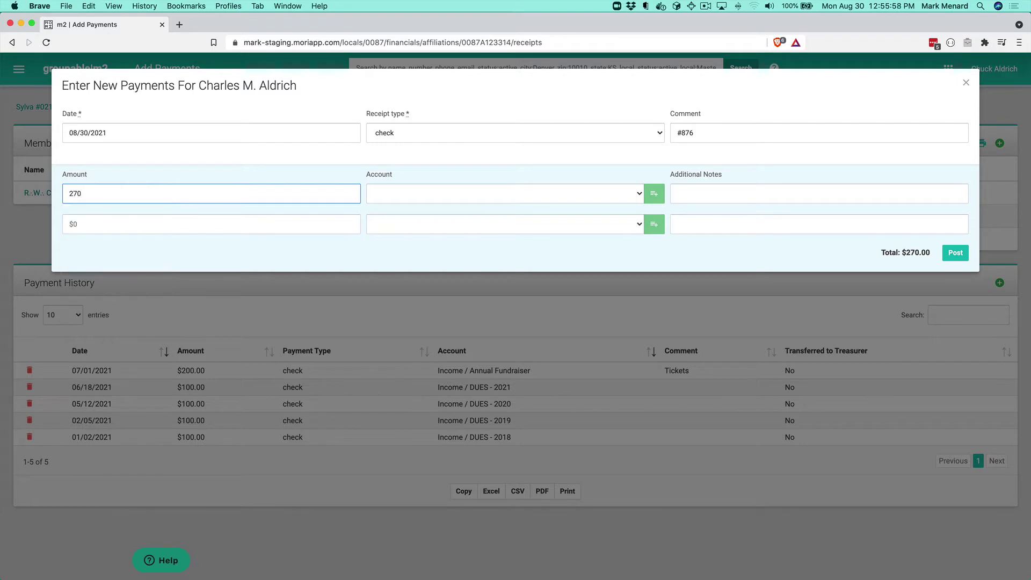
pyautogui.click(496, 199)
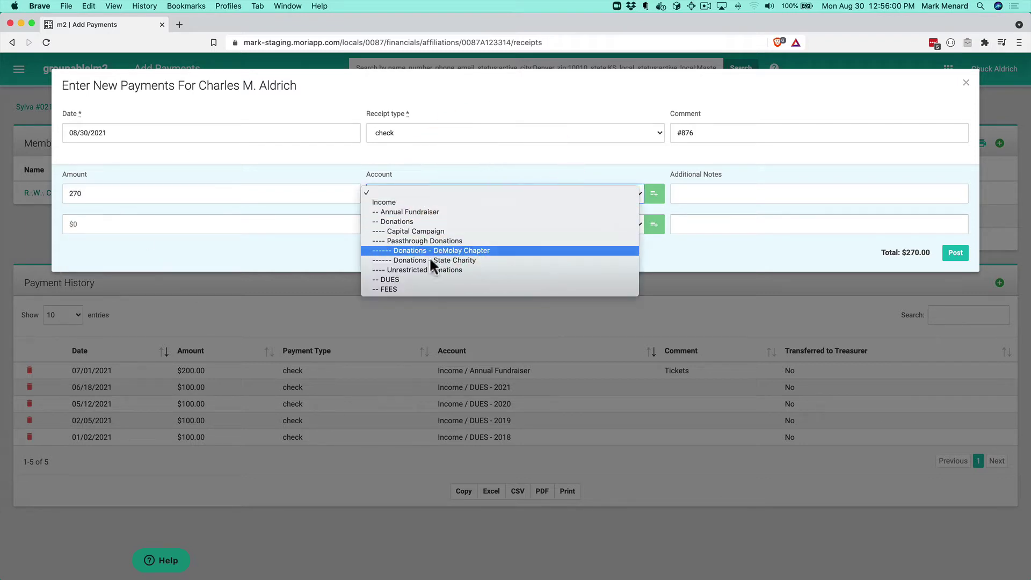
pyautogui.click(414, 279)
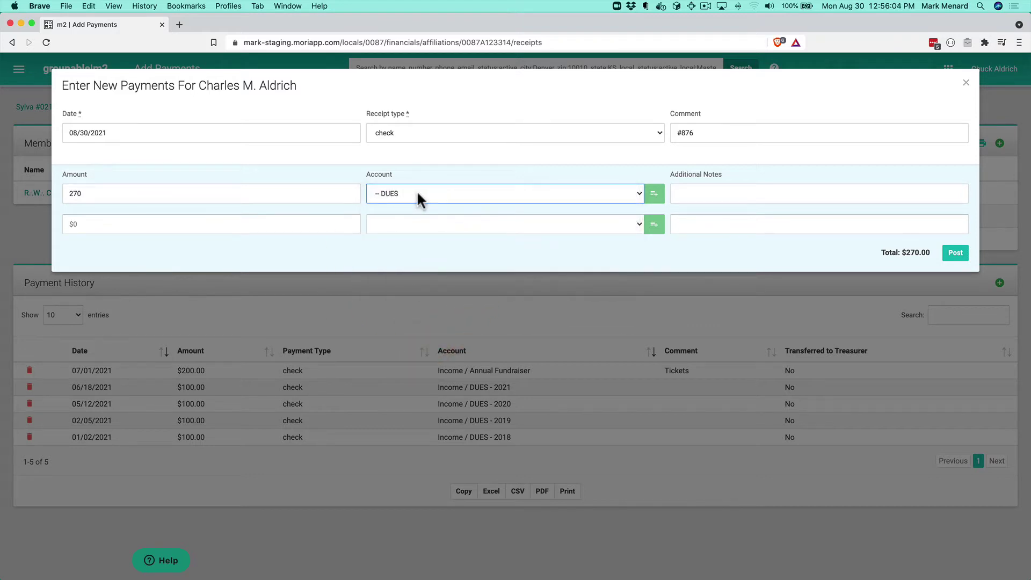
pyautogui.click(133, 223)
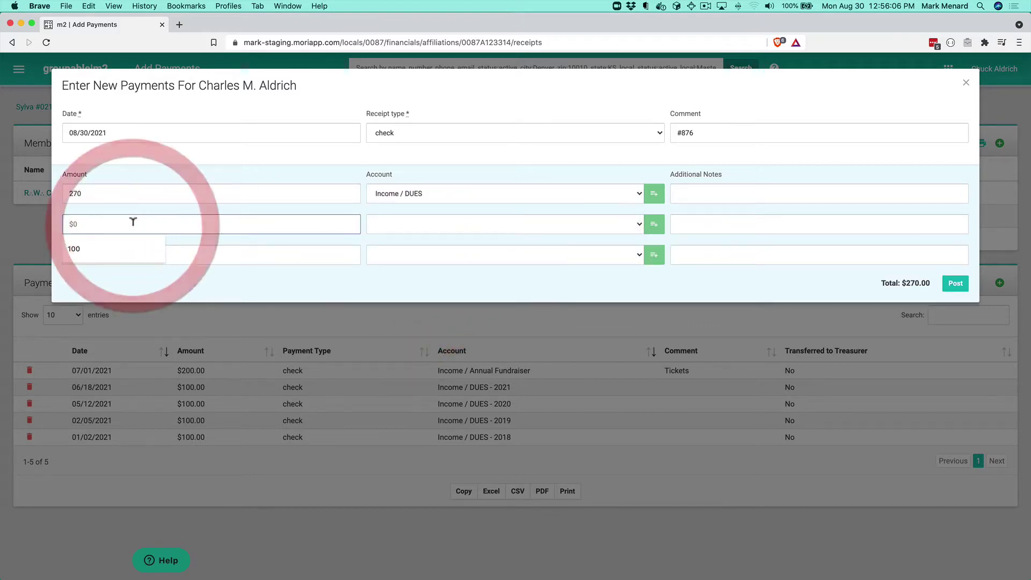
pyautogui.write('100')
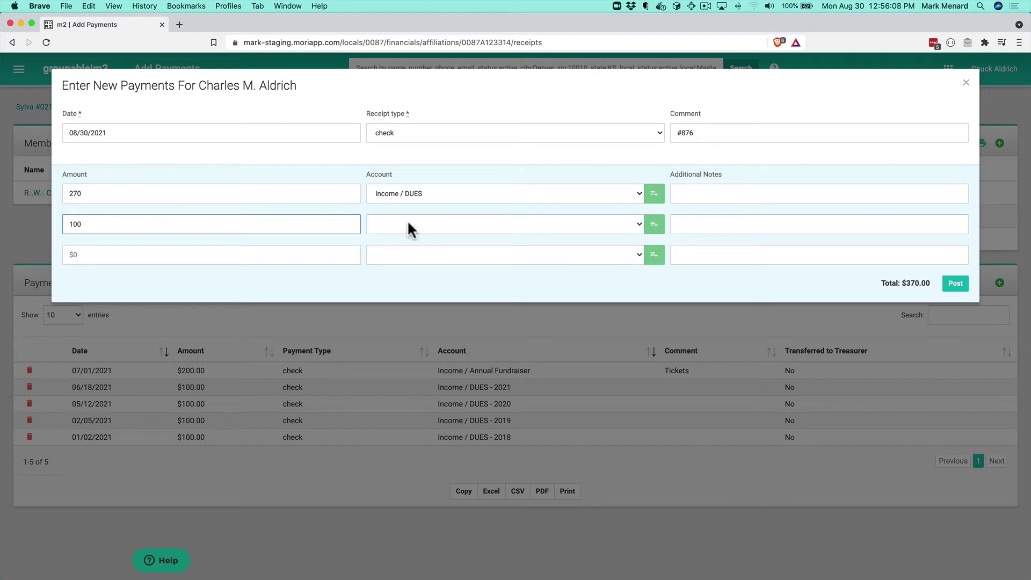
pyautogui.click(514, 225)
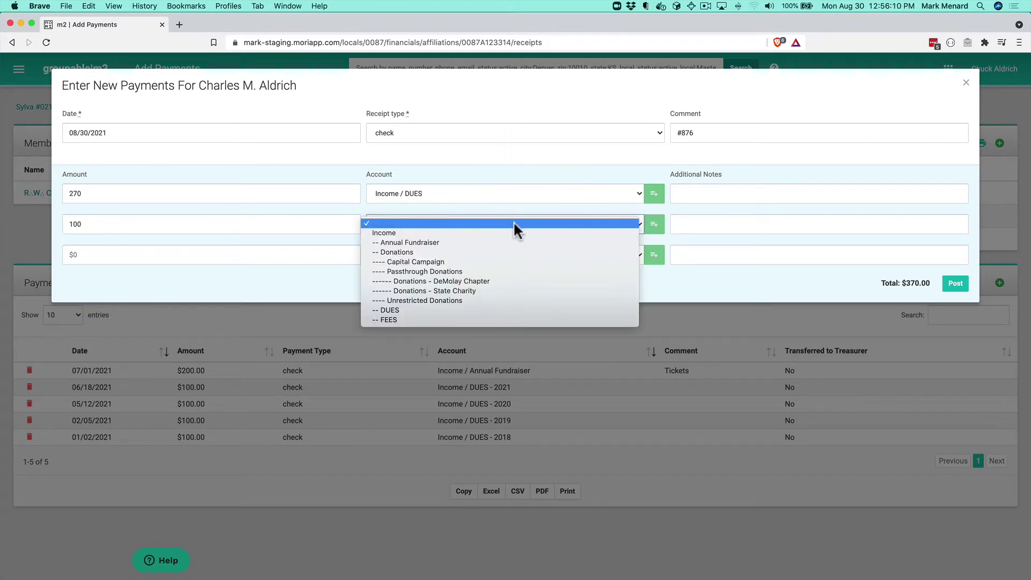
pyautogui.click(437, 261)
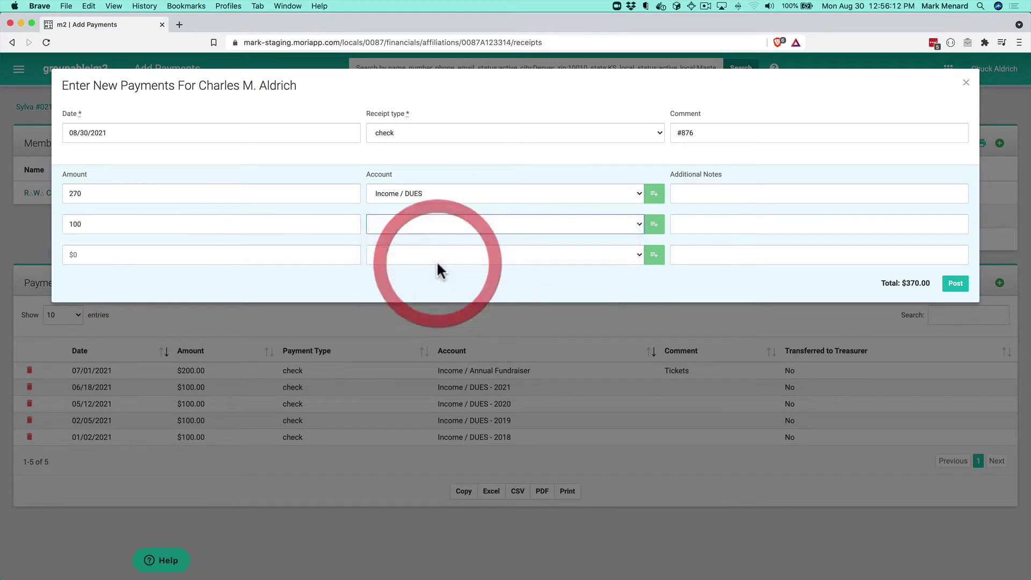
pyautogui.click(954, 283)
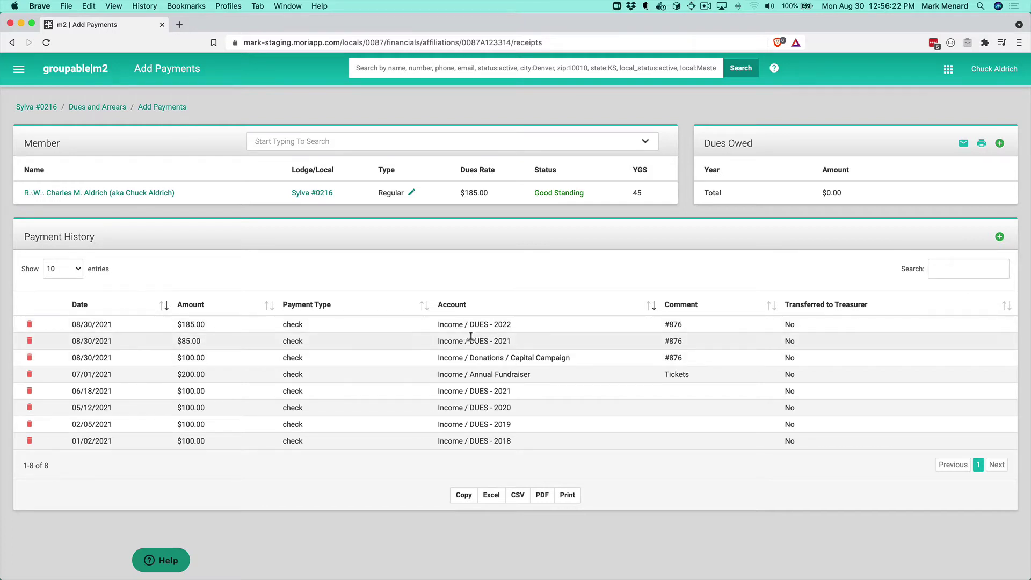
# Step: Highlight the new DUES 2022, DUES 2021 and Capital Campaign #876 entries in Payment History
pyautogui.moveTo(470, 336); pyautogui.dragTo(459, 319)
pyautogui.moveTo(435, 357); pyautogui.dragTo(587, 357)
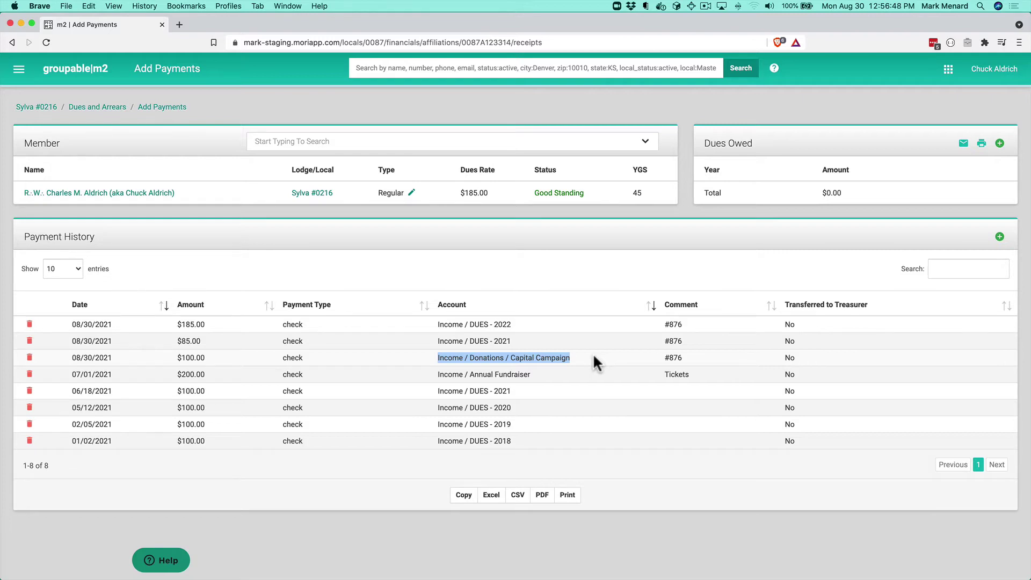
# Step: Go to the Non-Member Payments page from the main menu
pyautogui.click(18, 69)
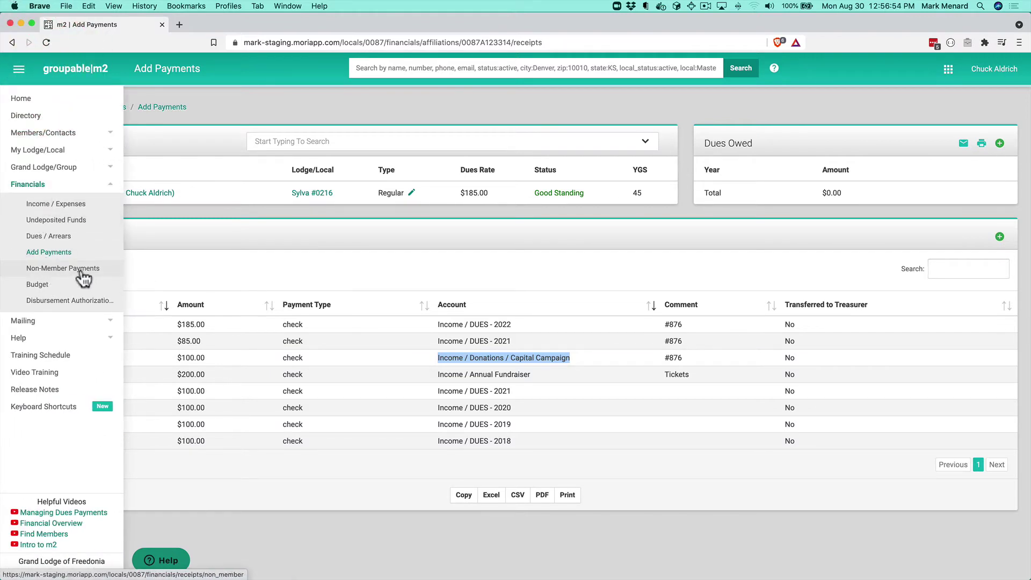
pyautogui.click(83, 274)
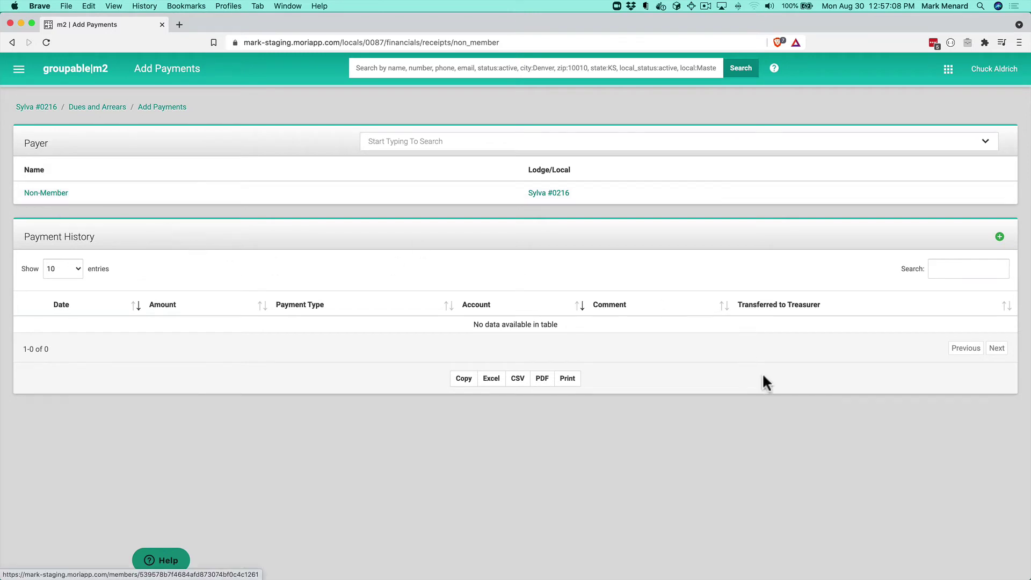
# Step: Start a new cash non-member payment with the comment 'Box of Remembrance'
pyautogui.click(999, 238)
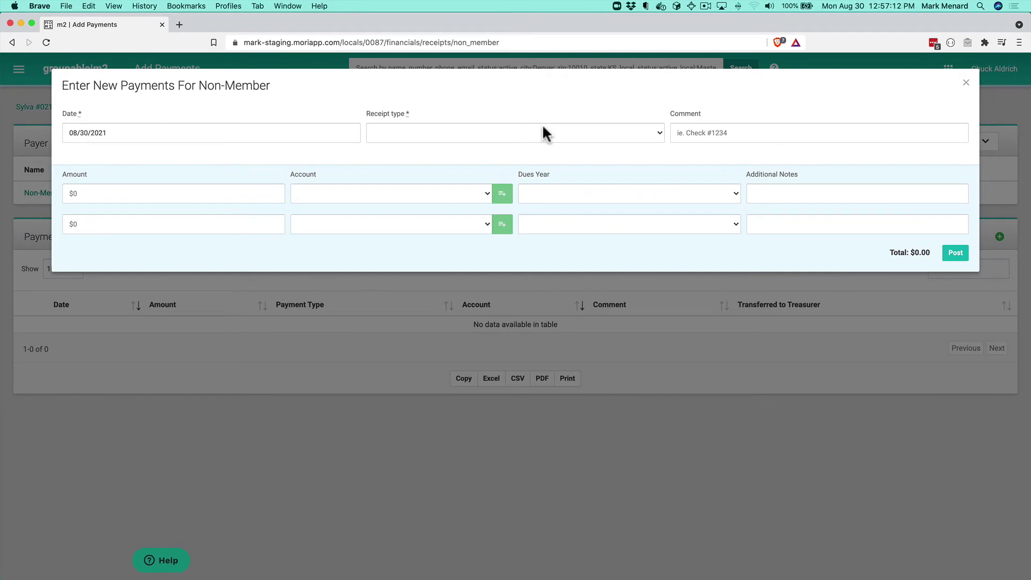
pyautogui.click(495, 133)
pyautogui.click(437, 142)
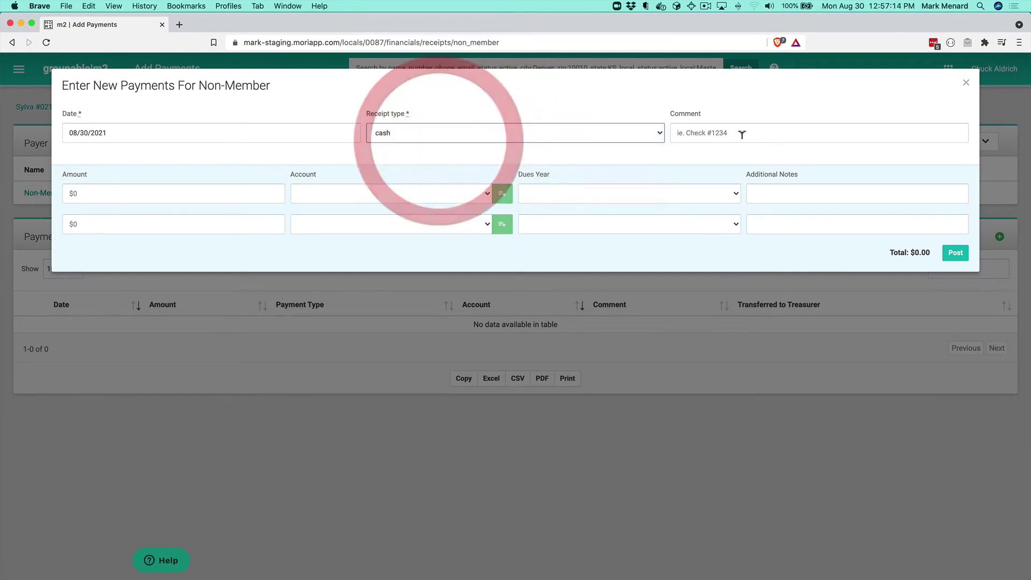
pyautogui.click(719, 131)
pyautogui.write('Box of fremen')
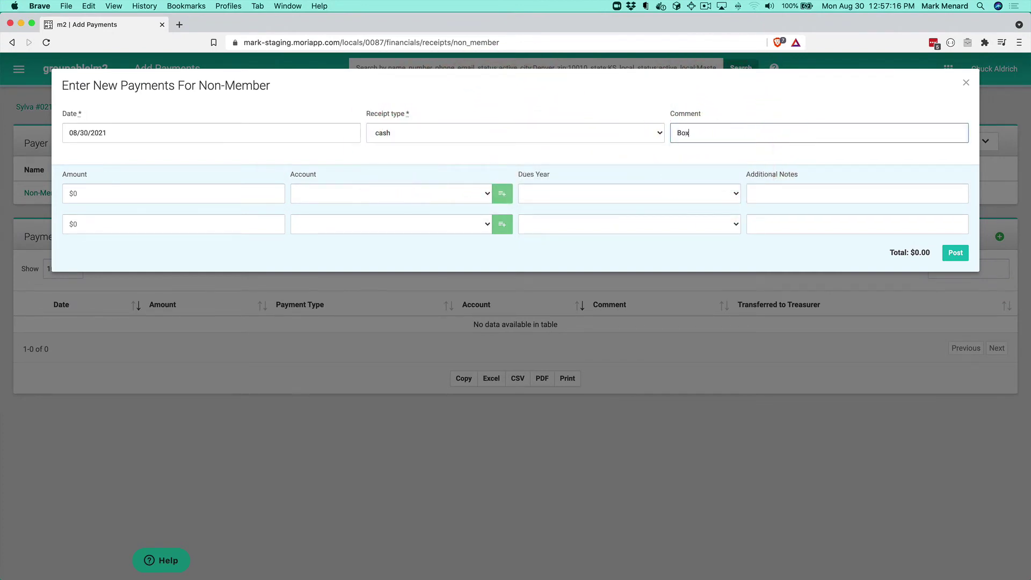
pyautogui.press('BackSpace')
pyautogui.press('BackSpace')
pyautogui.press('BackSpace')
pyautogui.press('BackSpace')
pyautogui.press('BackSpace')
pyautogui.press('BackSpace')
pyautogui.write('Remembrance')
# Step: Assign $27 to Unrestricted Donations and post the payment
pyautogui.click(170, 193)
pyautogui.write('27')
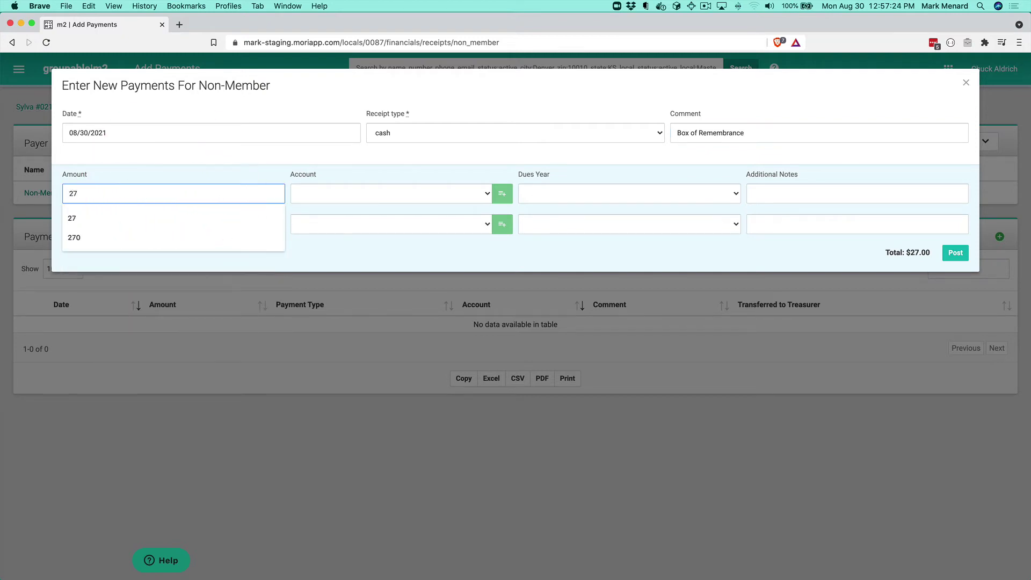
pyautogui.press('Tab')
pyautogui.click(402, 196)
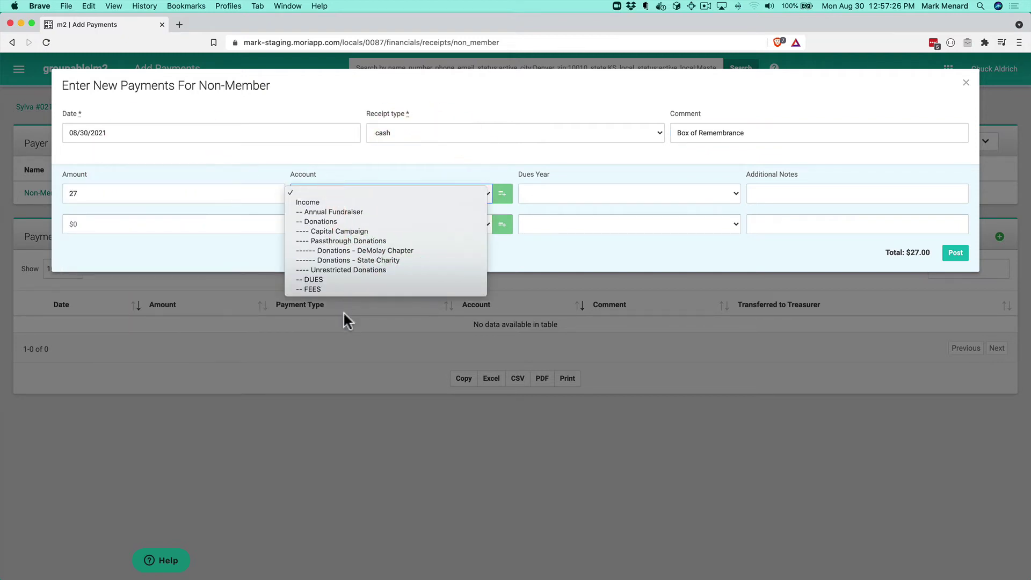
pyautogui.click(359, 270)
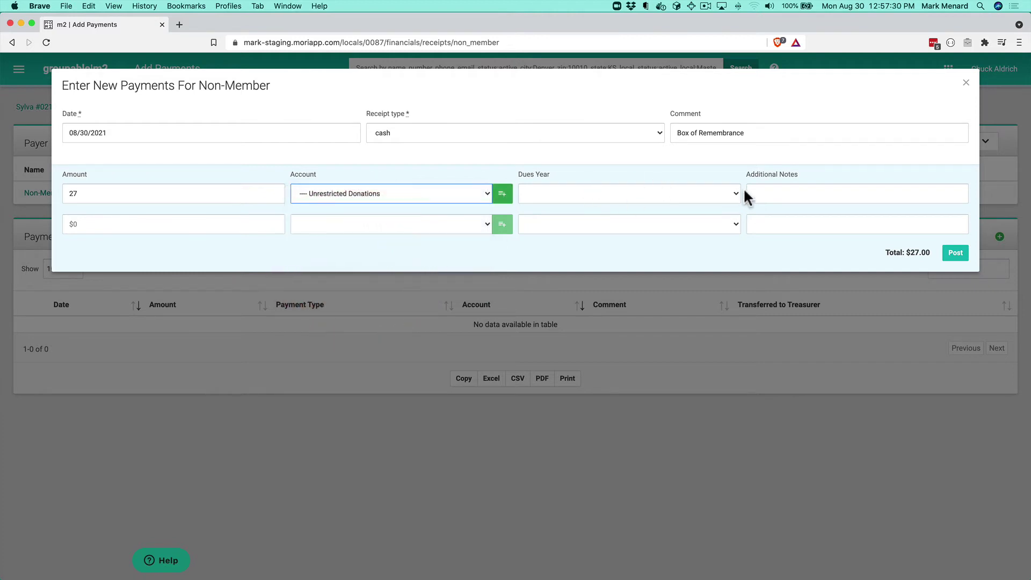
pyautogui.click(955, 253)
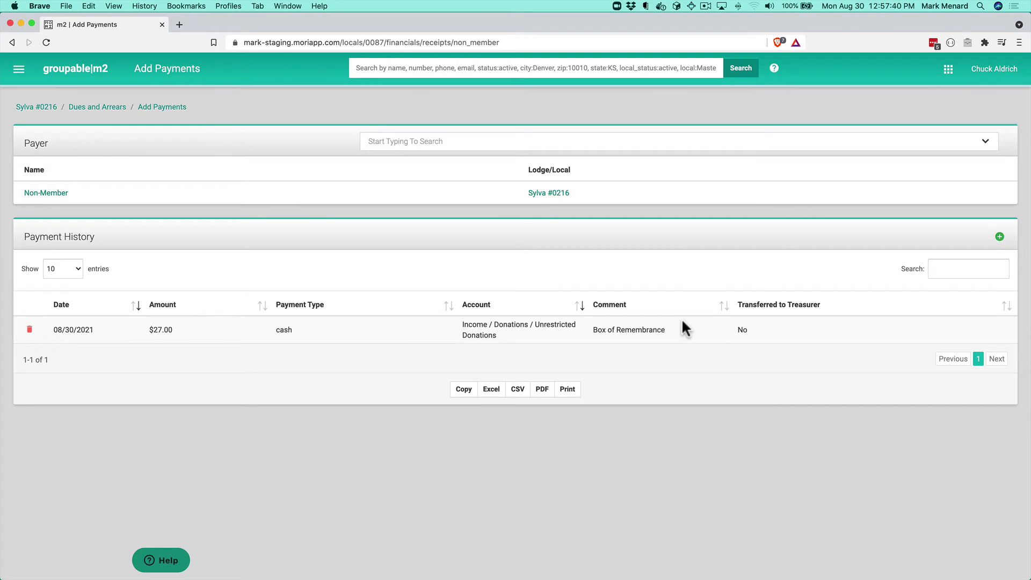
# Step: Open the Income / Expenses report and scroll down to the Income by Account chart
pyautogui.click(19, 69)
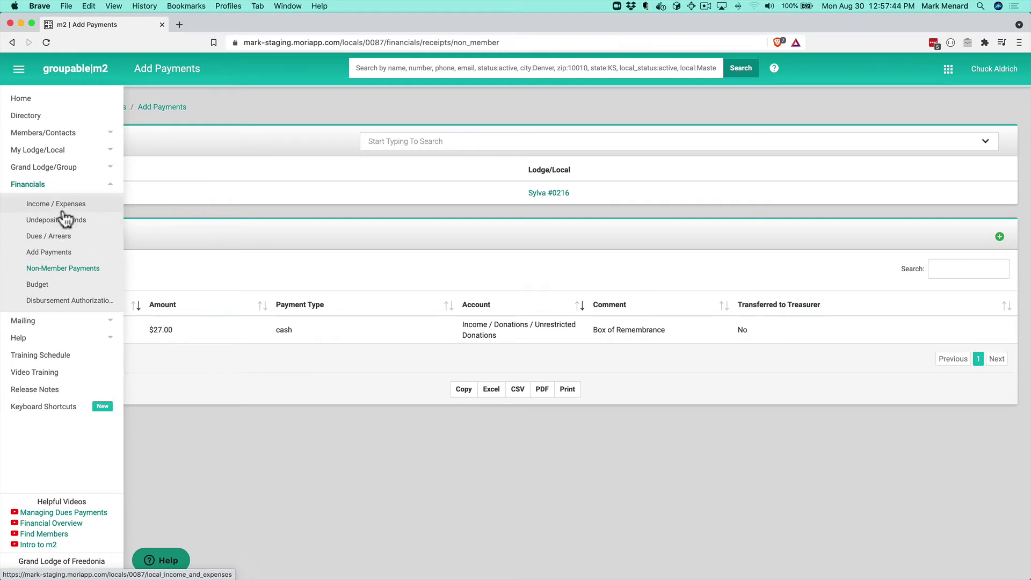
pyautogui.click(60, 205)
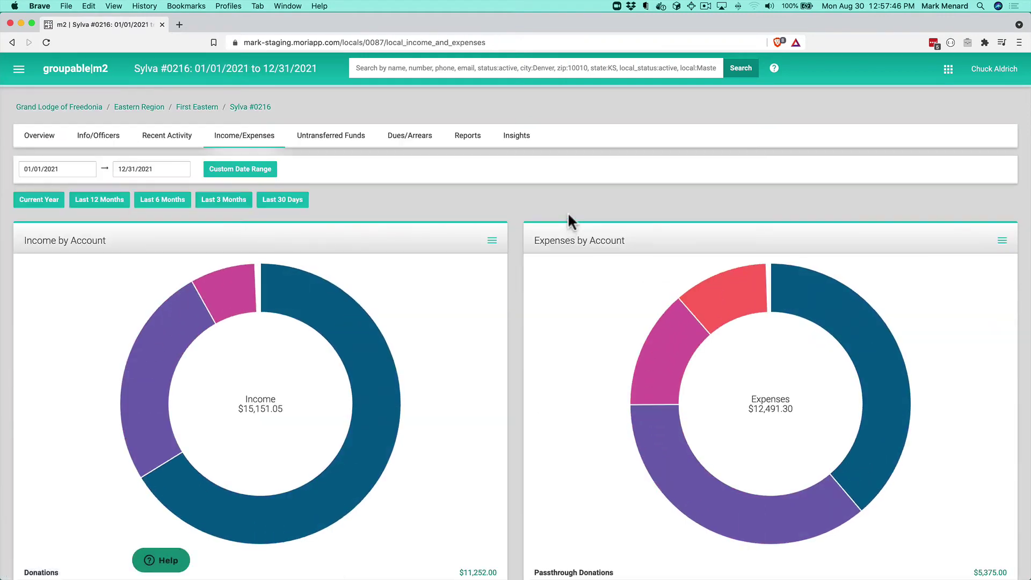
pyautogui.scroll(-3, 428, 311)
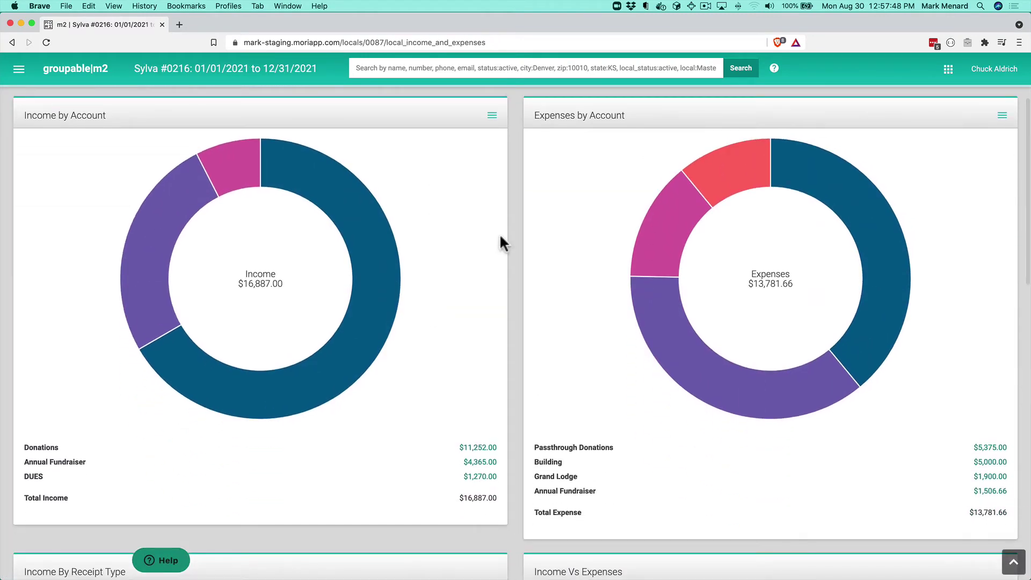
# Step: Drill into Unrestricted Donations and highlight the 08/30/2021 $27.00 non-member donation
pyautogui.click(326, 182)
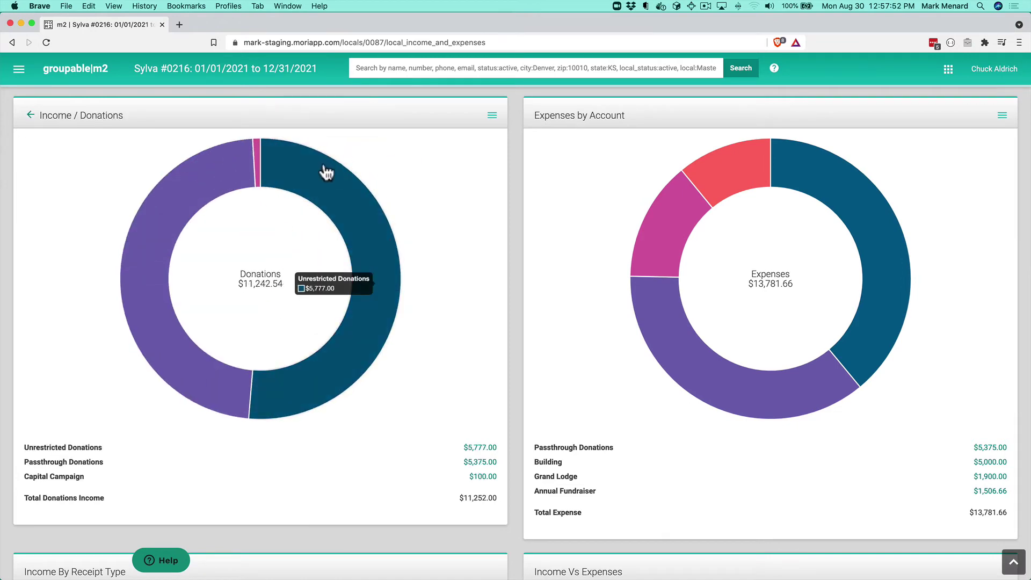
pyautogui.click(346, 207)
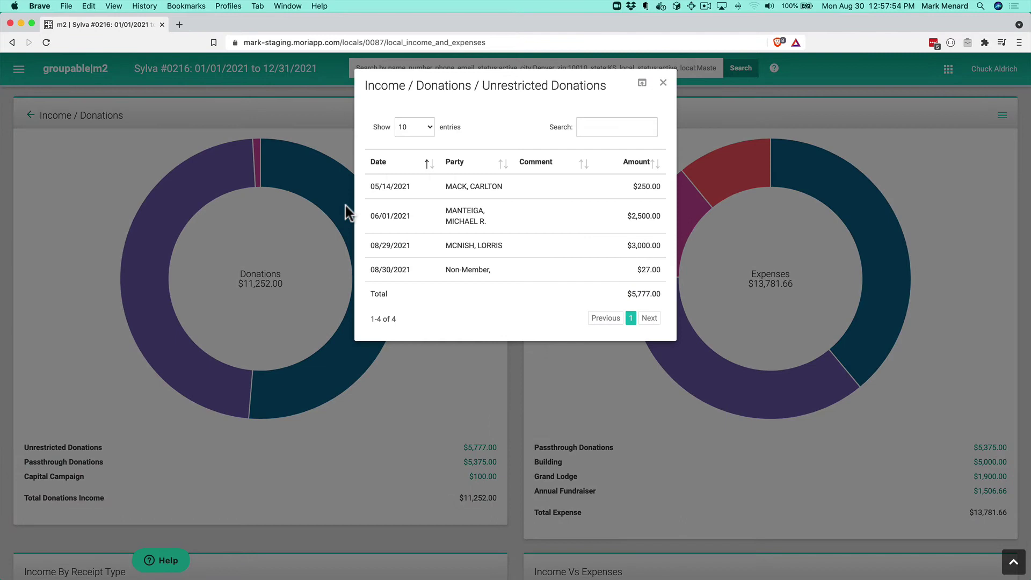
pyautogui.moveTo(371, 269); pyautogui.dragTo(396, 265)
pyautogui.moveTo(661, 269); pyautogui.dragTo(637, 265)
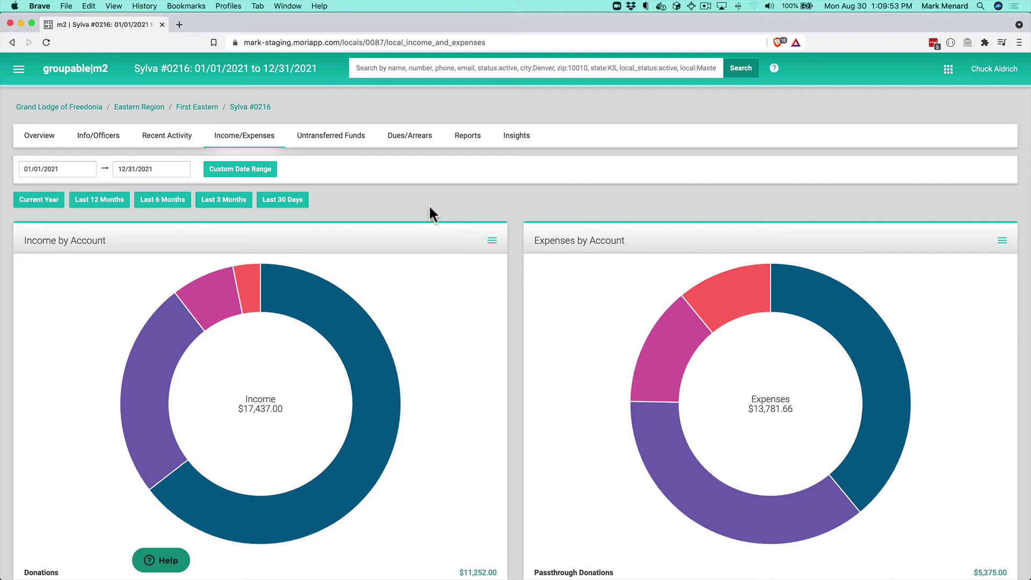
# Step: Open the Add Non-Member form and enter the guest's first and last name
pyautogui.click(19, 68)
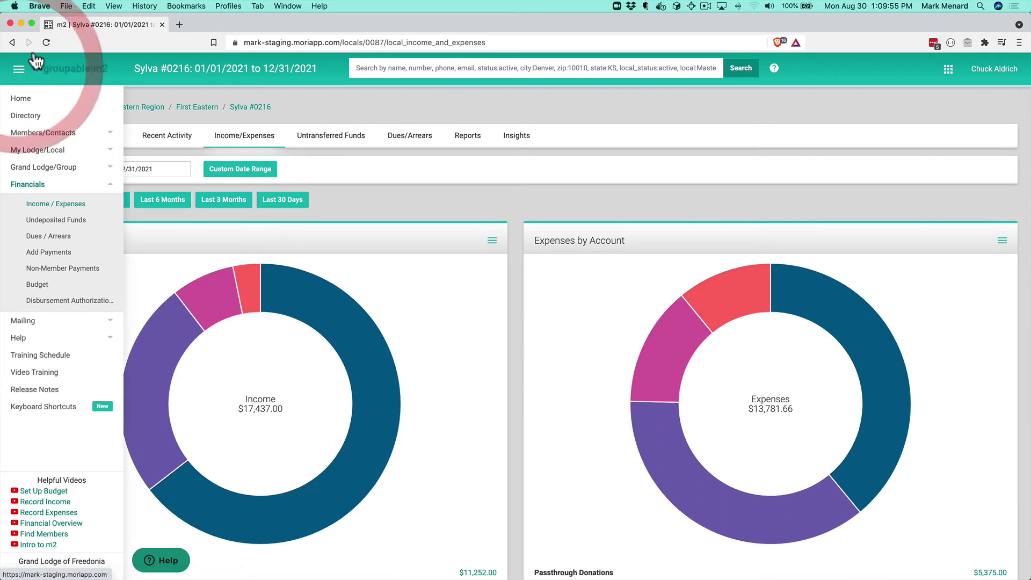
pyautogui.click(56, 133)
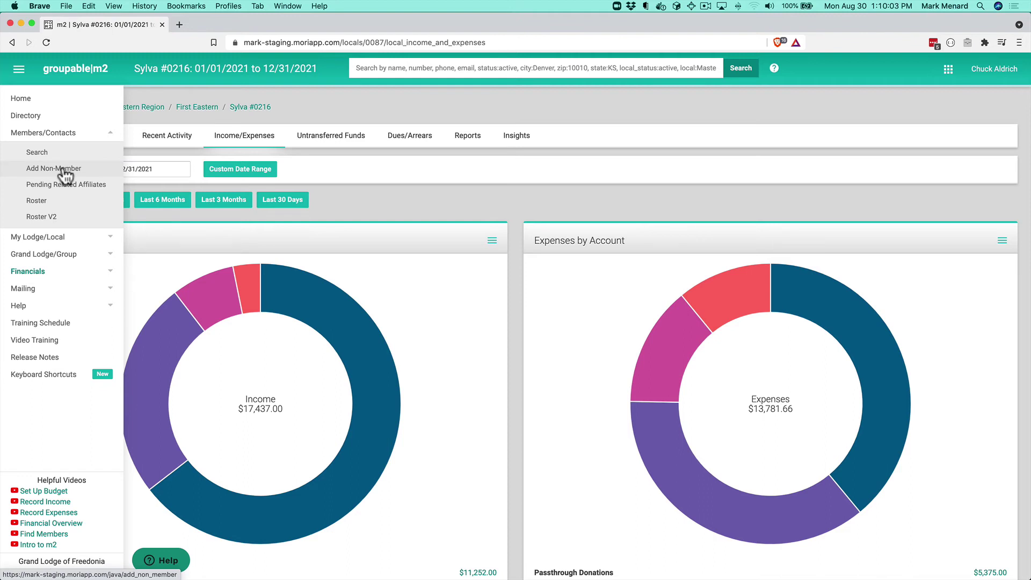
pyautogui.click(62, 168)
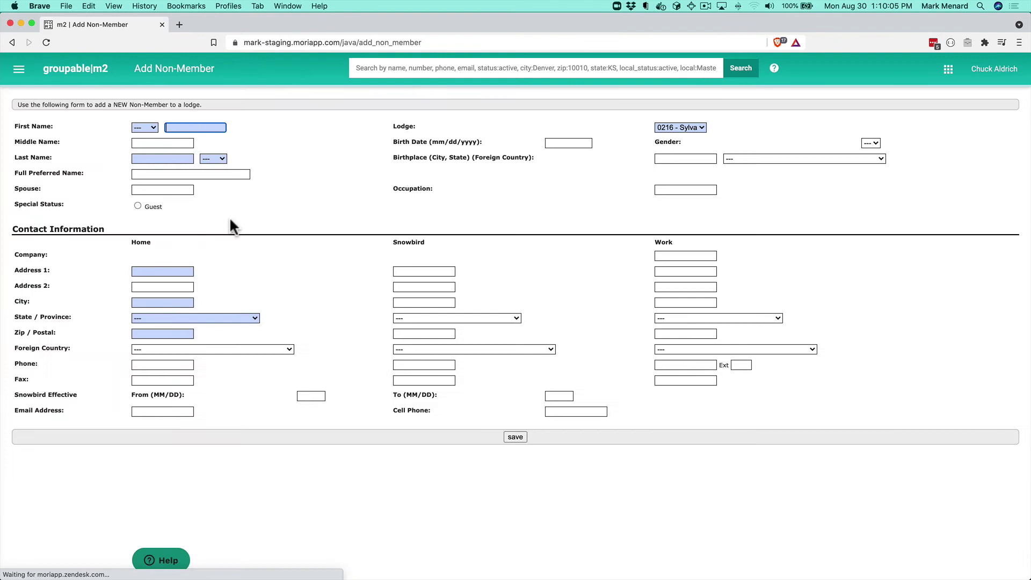
pyautogui.click(192, 128)
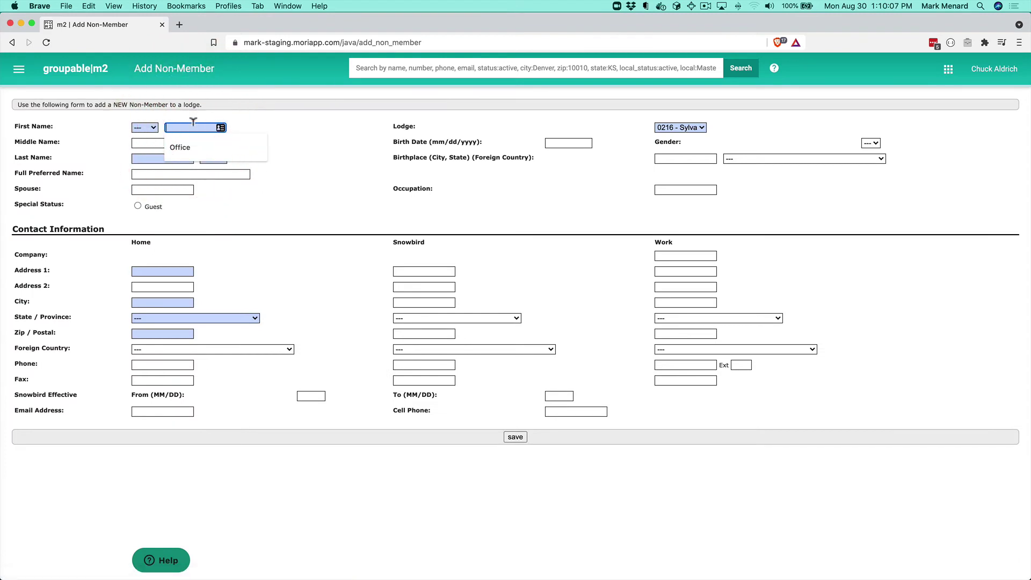
pyautogui.press('Tab')
pyautogui.press('Tab')
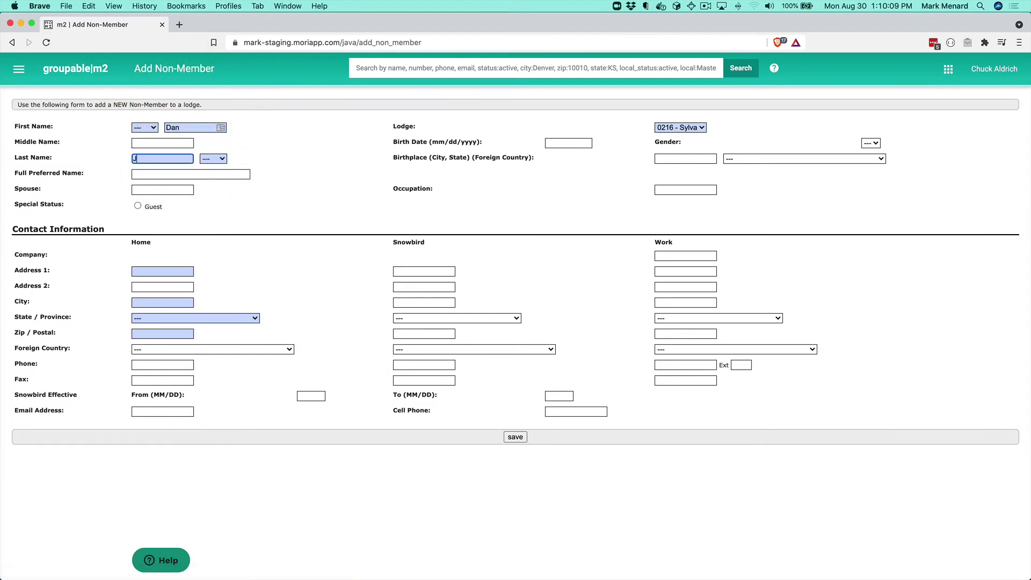
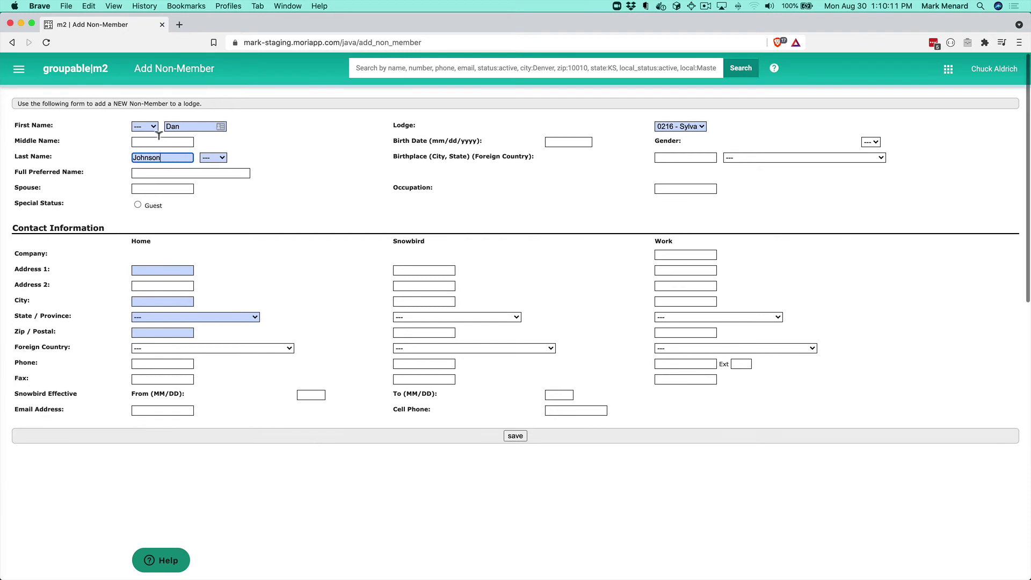
# Step: Fill in the guest's home street, city, state and zip, tick Guest, and save
pyautogui.click(166, 272)
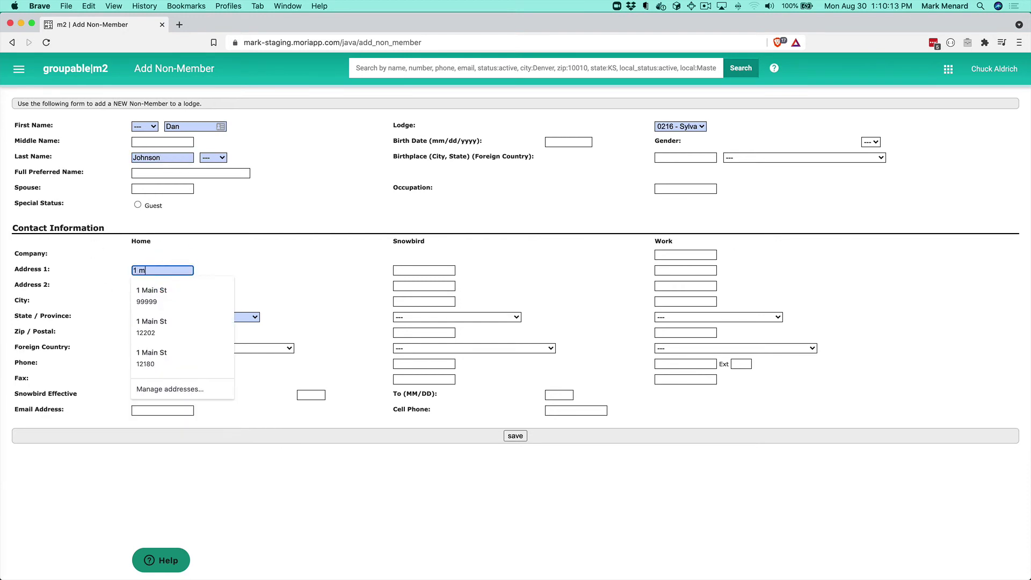
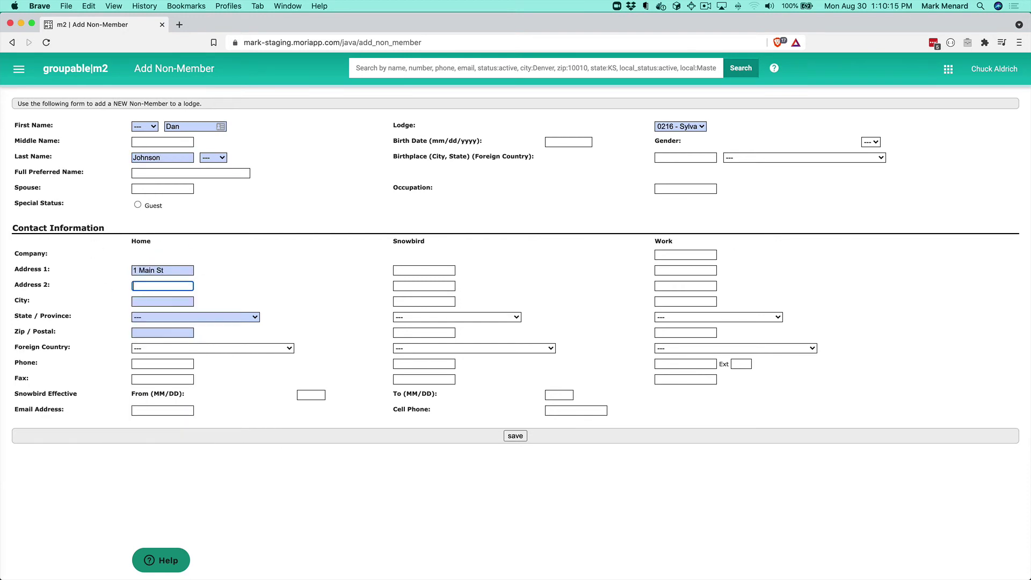
pyautogui.press('Tab')
pyautogui.press('Tab')
pyautogui.write('Troy')
pyautogui.press('Tab')
pyautogui.write('ny')
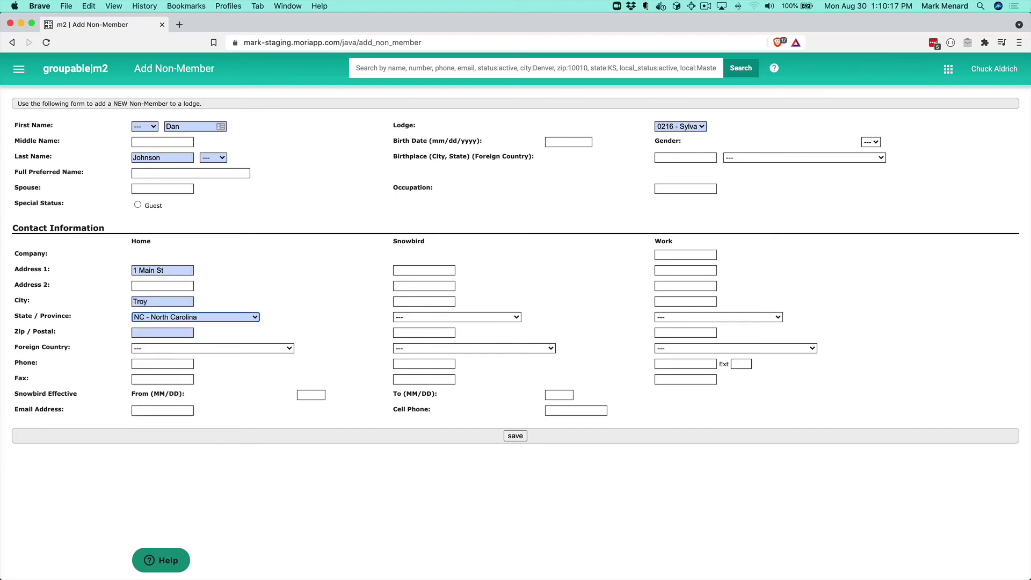
pyautogui.press('Tab')
pyautogui.write('12180')
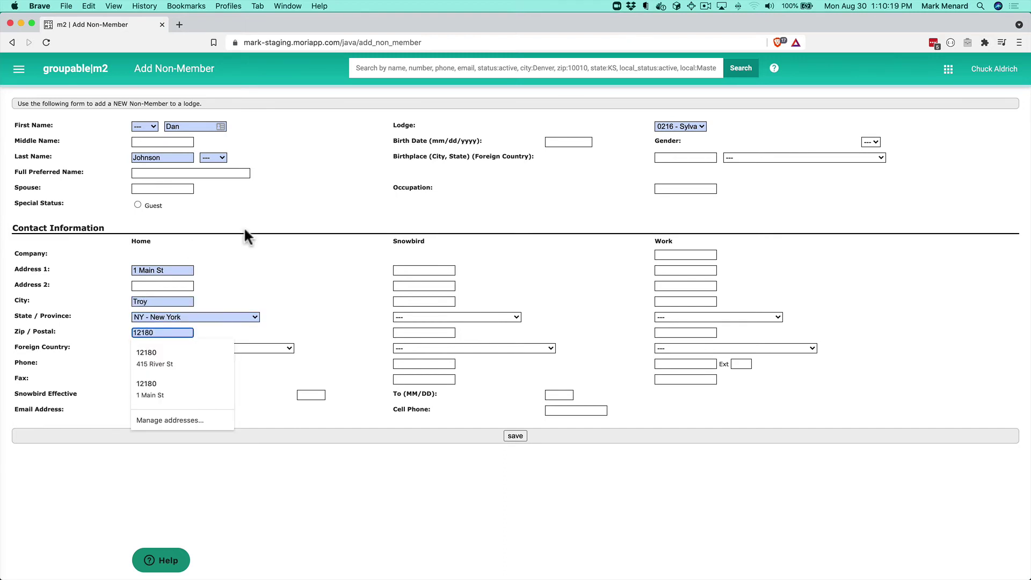
pyautogui.click(332, 294)
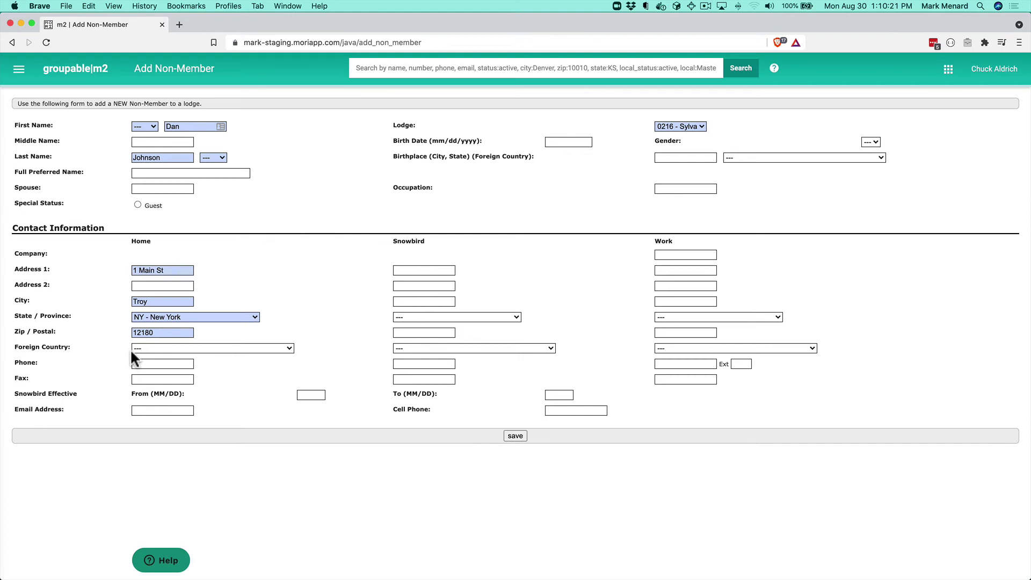
pyautogui.click(137, 205)
pyautogui.click(515, 435)
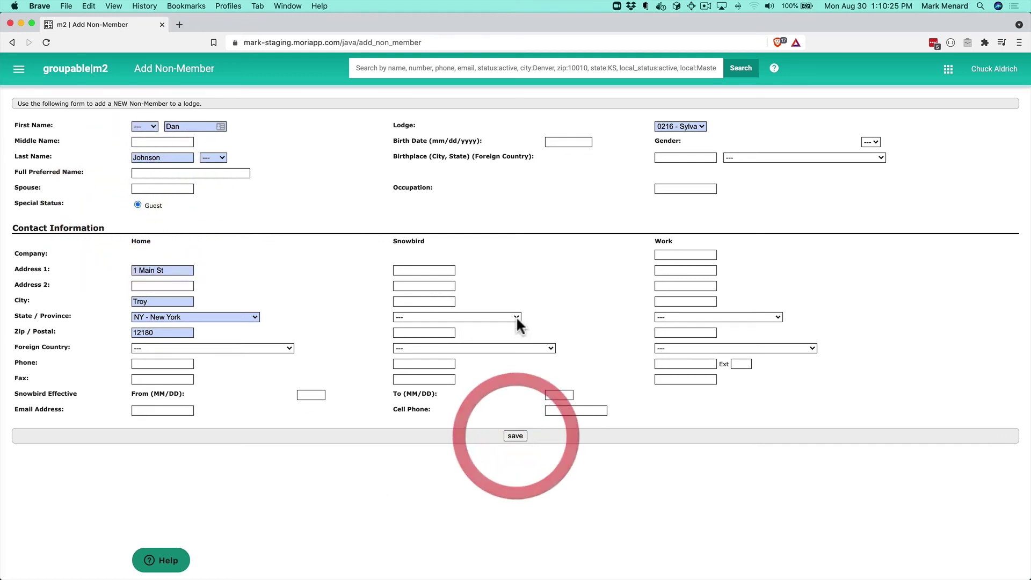
# Step: On Add Payments, search the new guest's last name and select them as payer
pyautogui.click(19, 70)
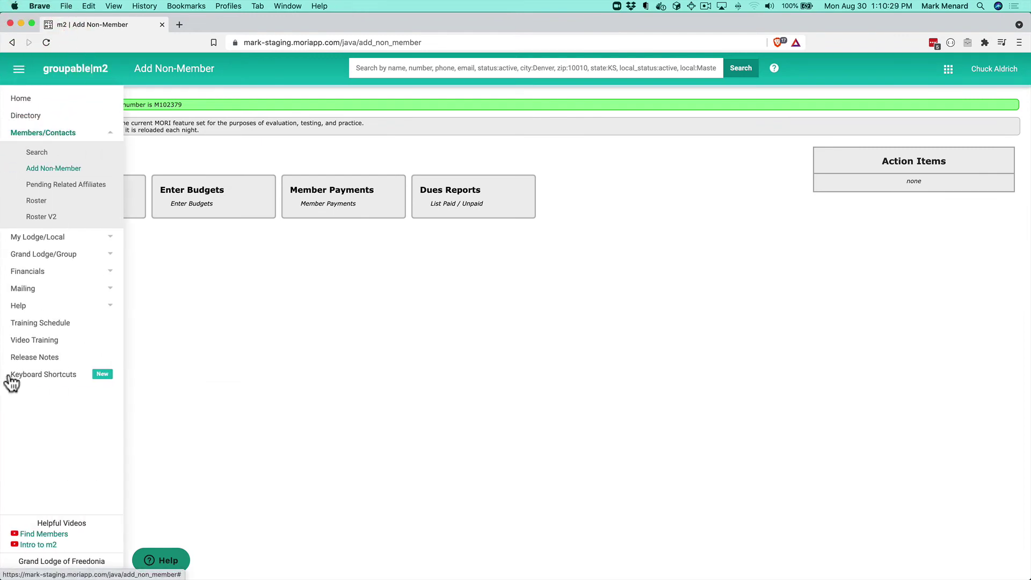
pyautogui.click(31, 272)
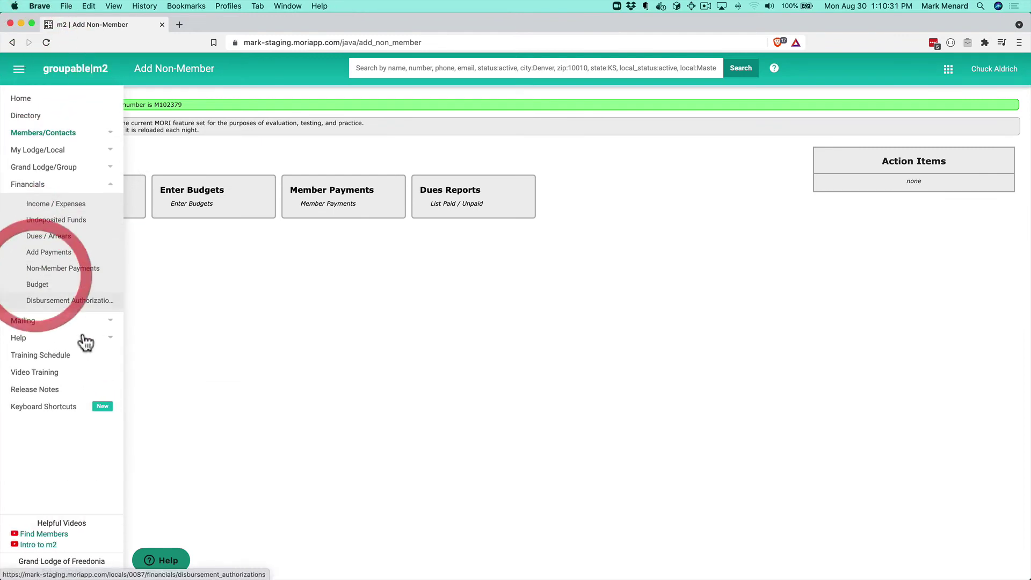
pyautogui.click(57, 256)
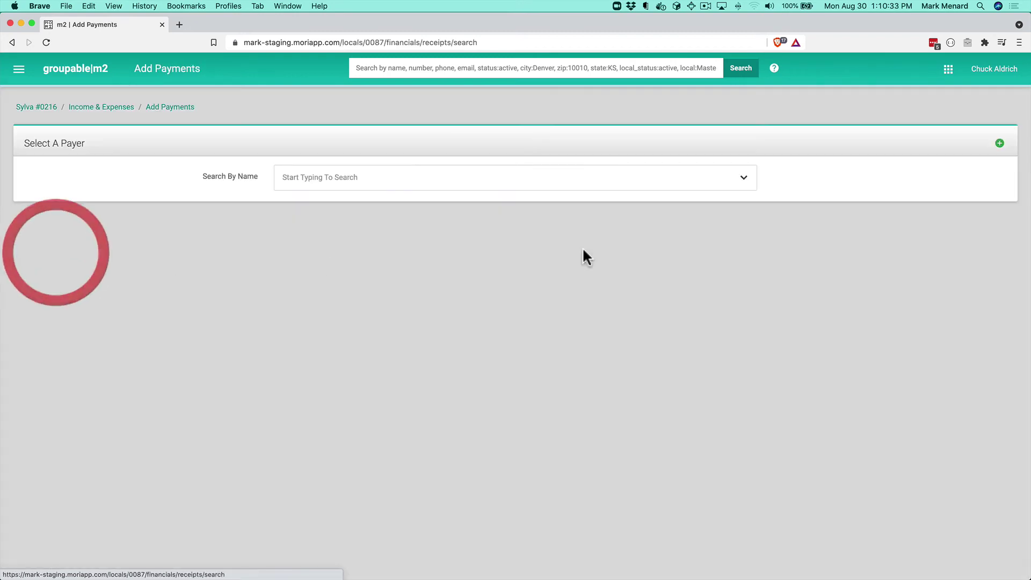
pyautogui.click(387, 186)
pyautogui.write('johnson')
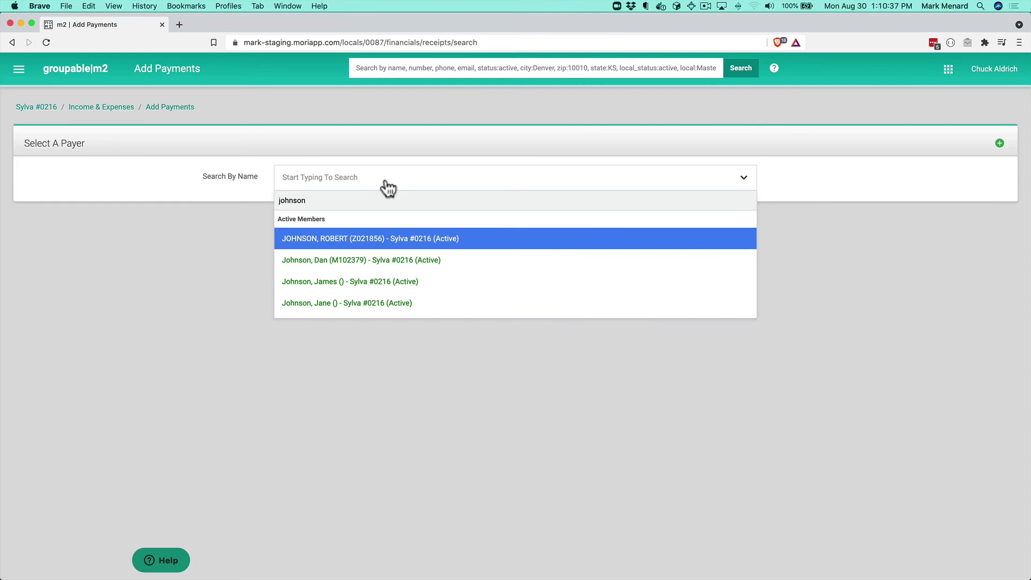
pyautogui.click(319, 262)
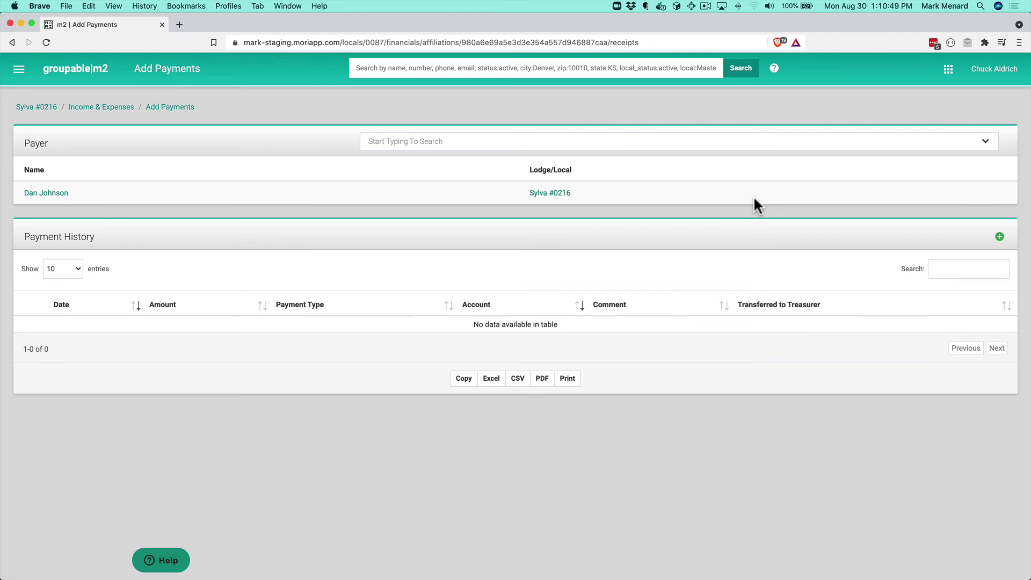
# Step: Start a $550 check payment for the guest assigned to the Rent account
pyautogui.click(1000, 237)
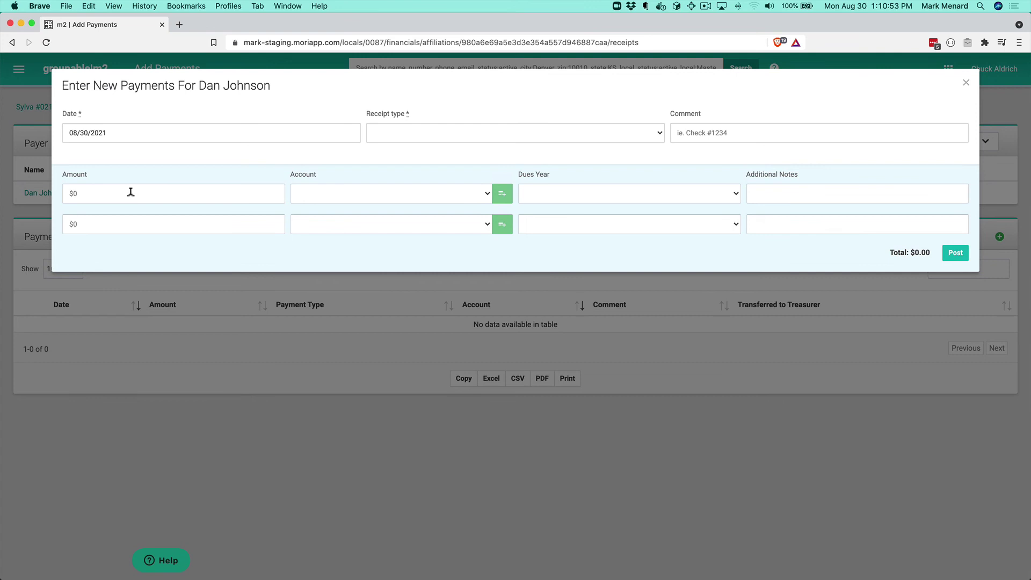
pyautogui.click(130, 192)
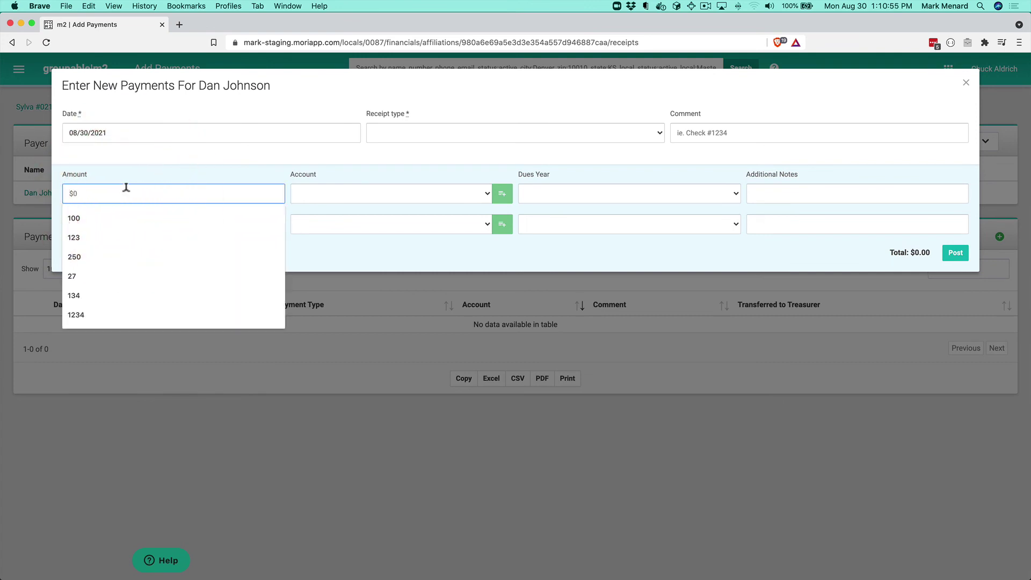
pyautogui.write('500')
pyautogui.press('BackSpace')
pyautogui.press('BackSpace')
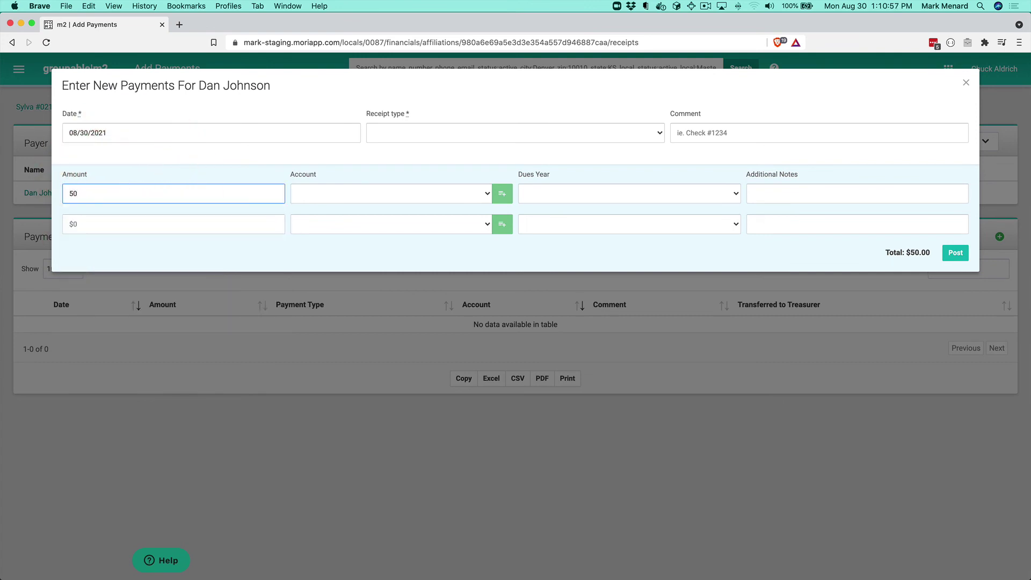
pyautogui.write('50')
pyautogui.click(465, 131)
pyautogui.click(410, 151)
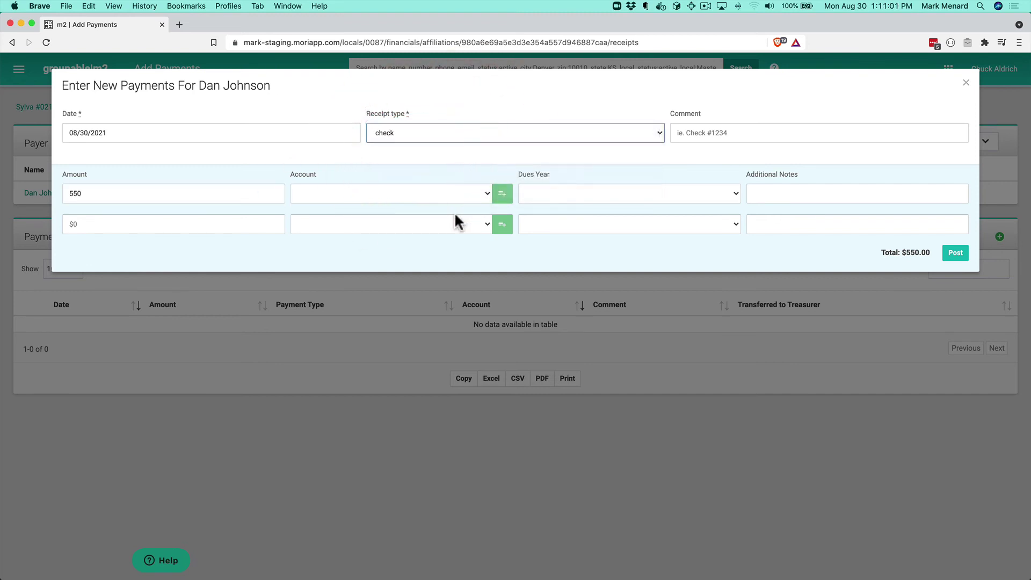
pyautogui.click(449, 194)
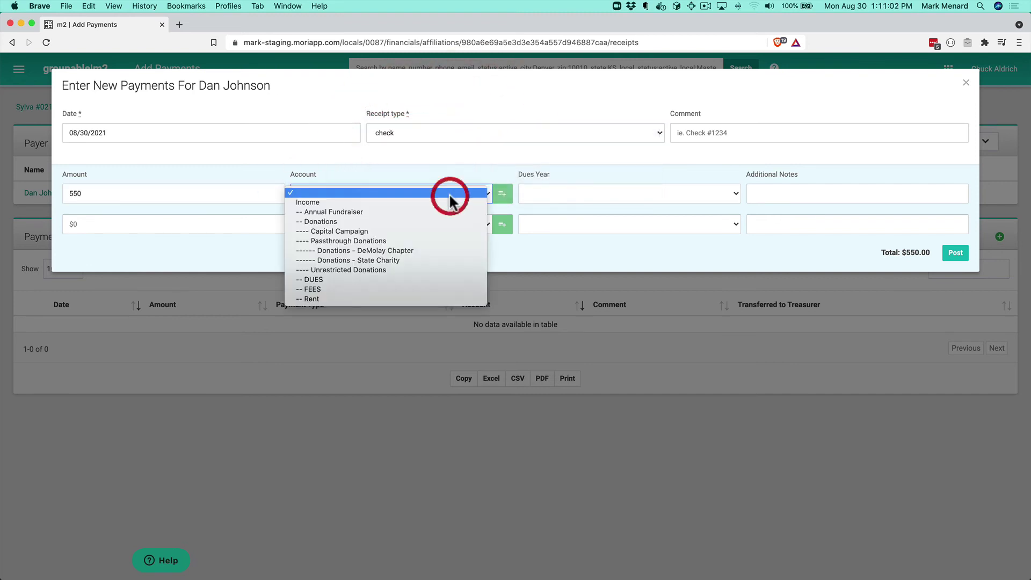
pyautogui.click(315, 299)
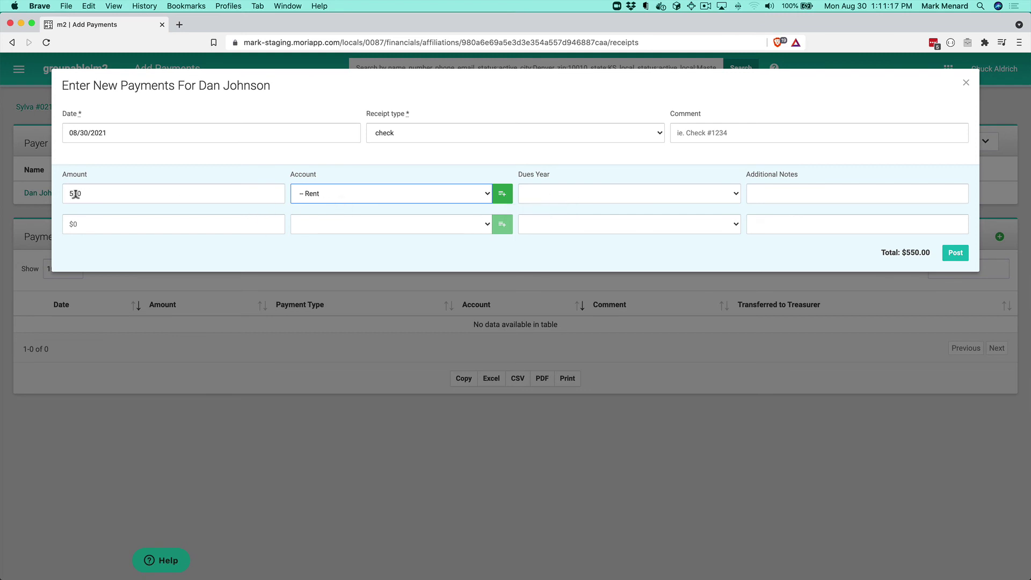
# Step: Add the note 'September 2021' and post the payment
pyautogui.click(798, 194)
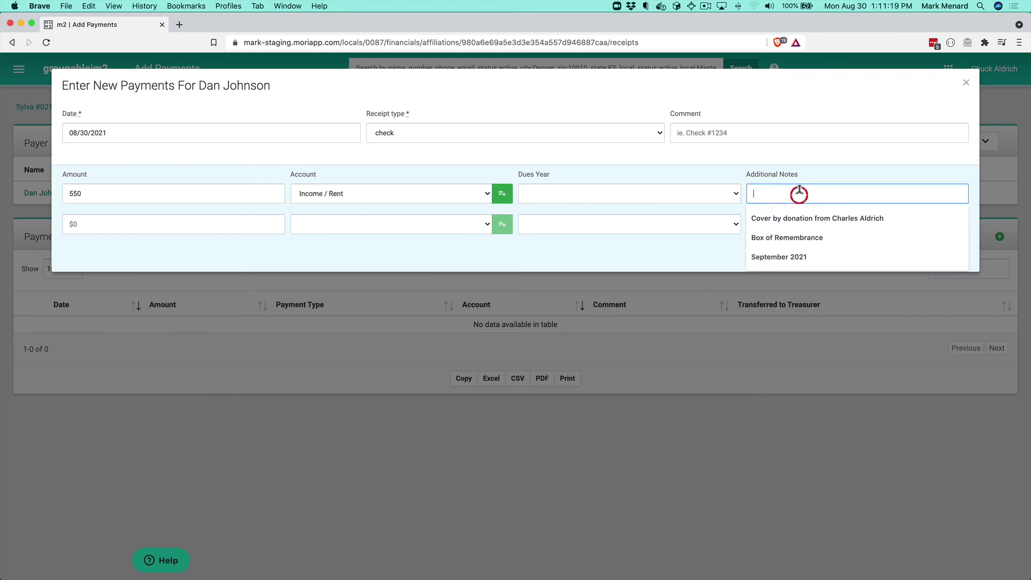
pyautogui.write('Septerm')
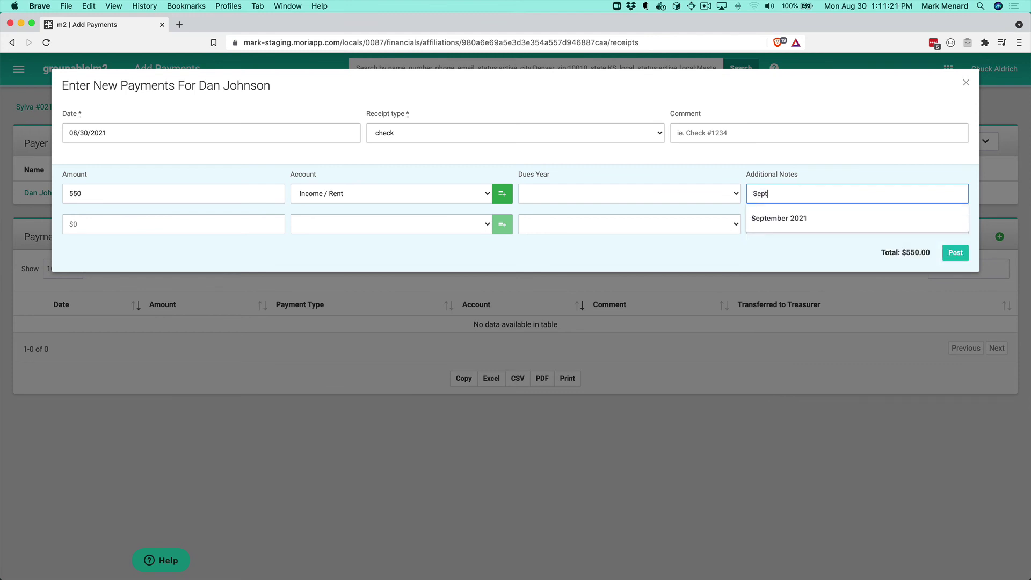
pyautogui.press('BackSpace')
pyautogui.press('BackSpace')
pyautogui.write('mber 2021')
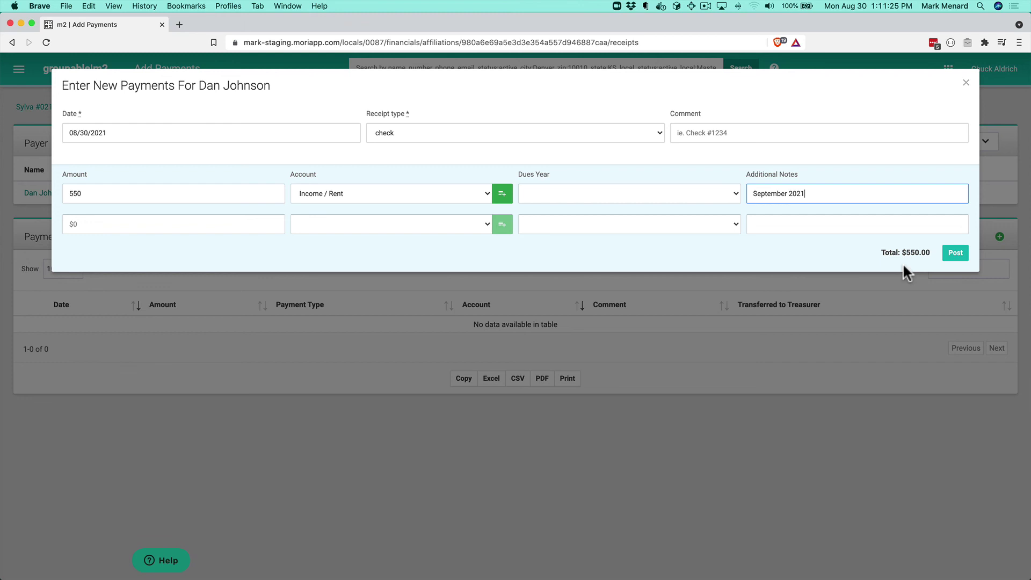
pyautogui.click(956, 255)
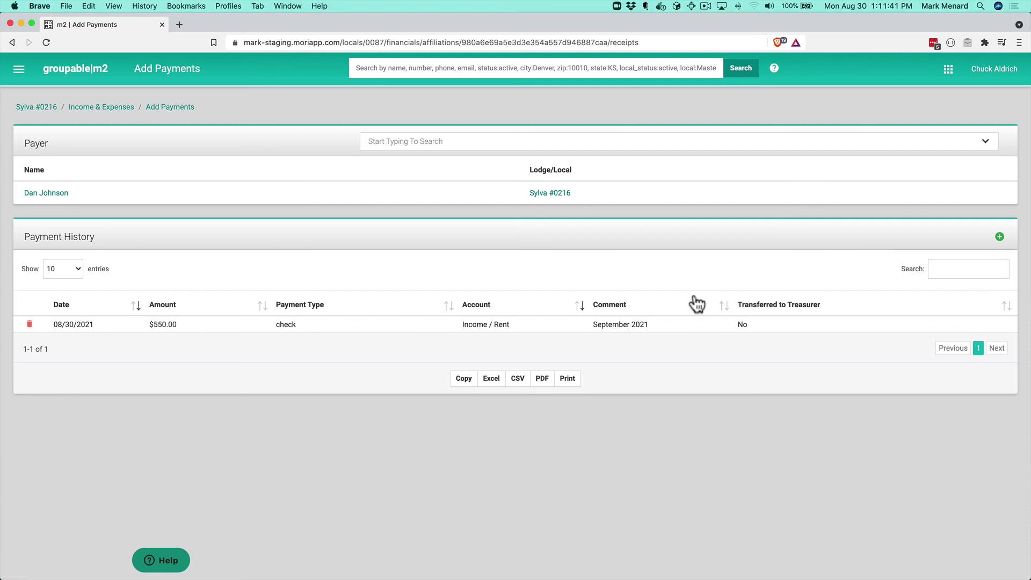
# Step: Go back to Sylva #0216's 2021 Income/Expenses report through the breadcrumb
pyautogui.click(102, 107)
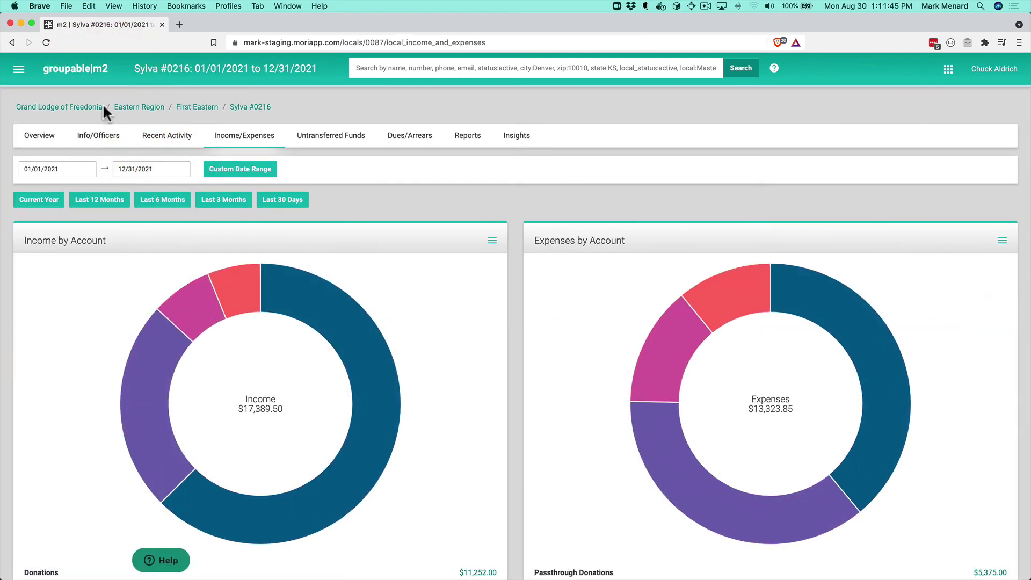